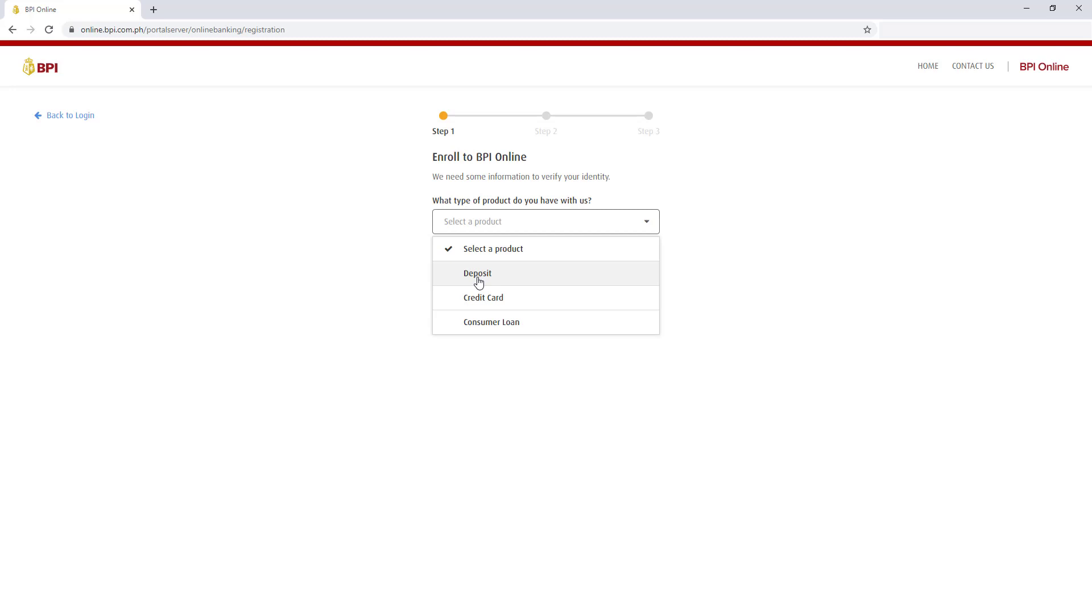
- Choose Deposit as the product type and enter the deposit account number
click(478, 283)
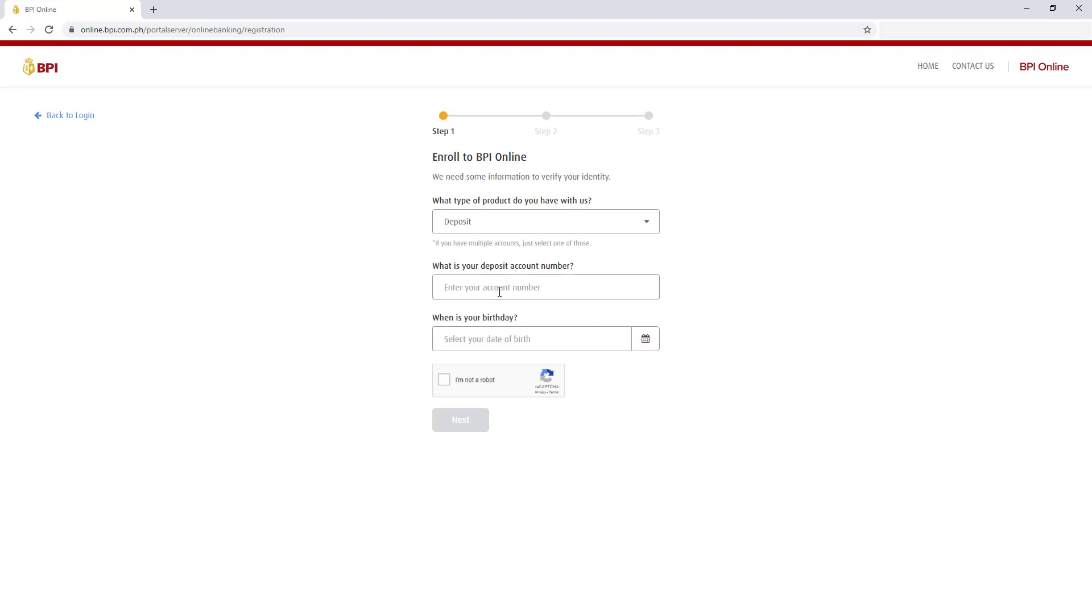
click(501, 288)
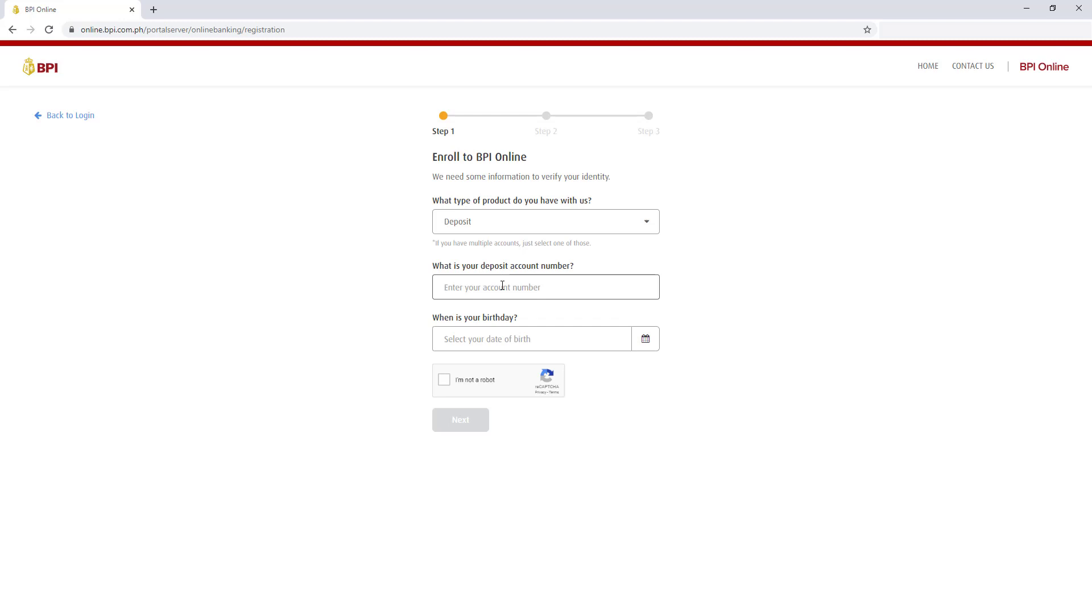
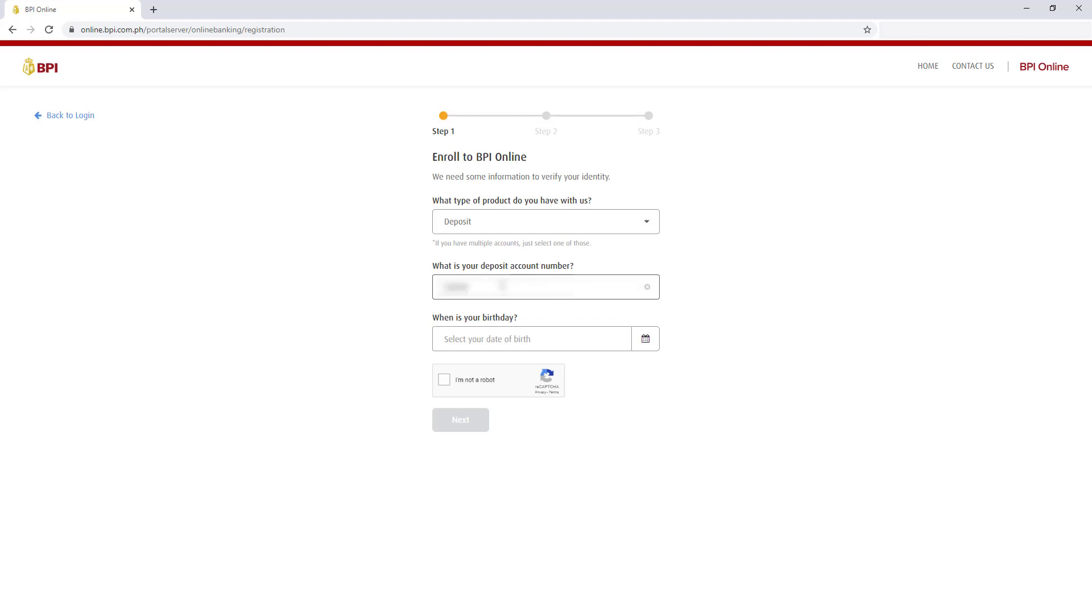
- Pick the birth date in the calendar, tick 'I'm not a robot', and continue to step 2
click(478, 339)
click(505, 373)
click(497, 373)
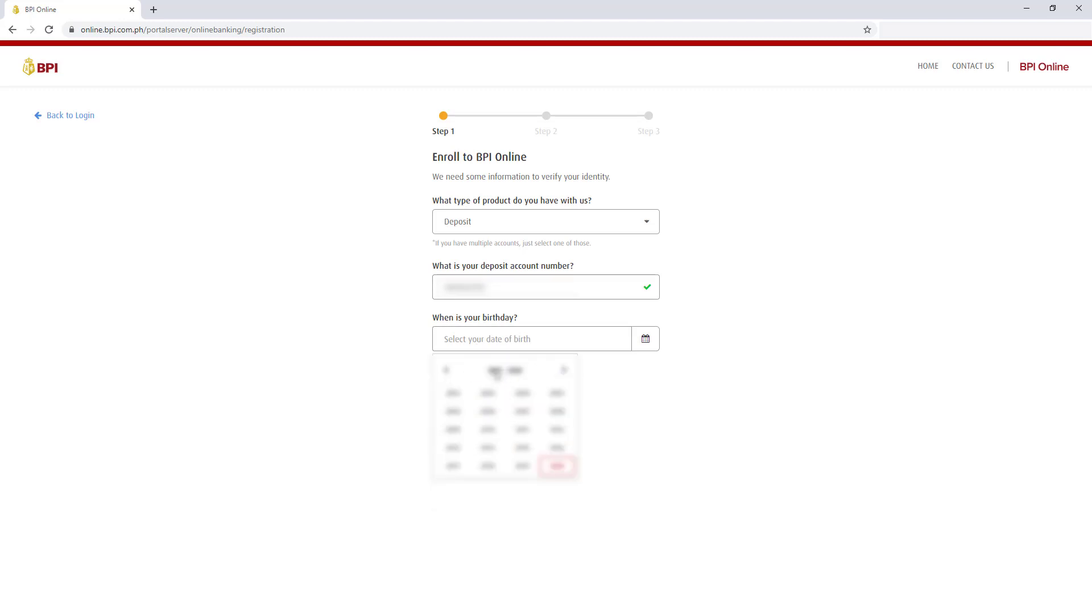
click(487, 411)
click(504, 421)
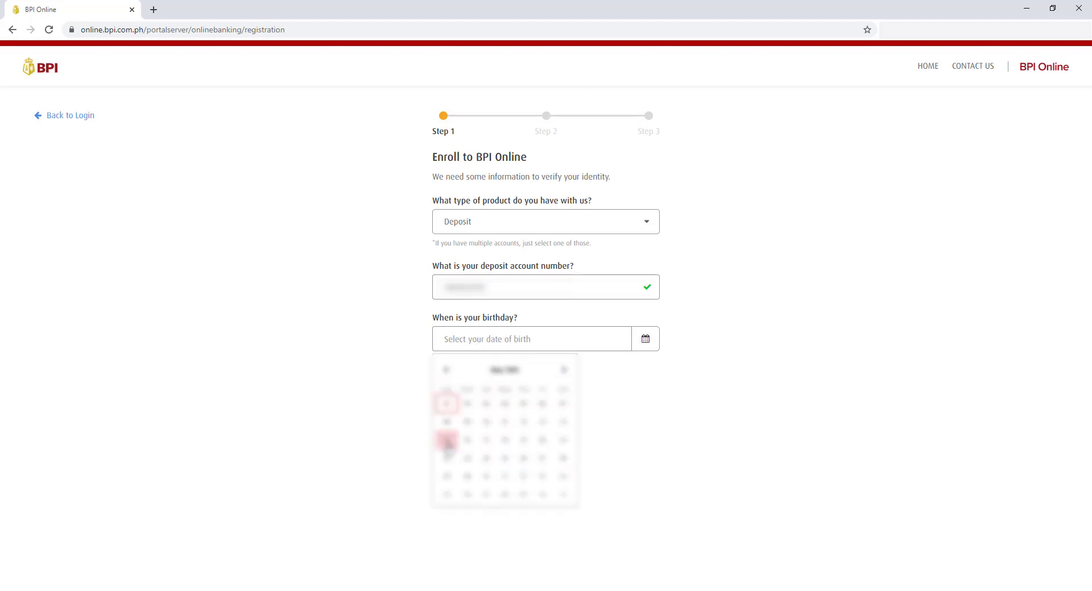
click(447, 444)
click(444, 381)
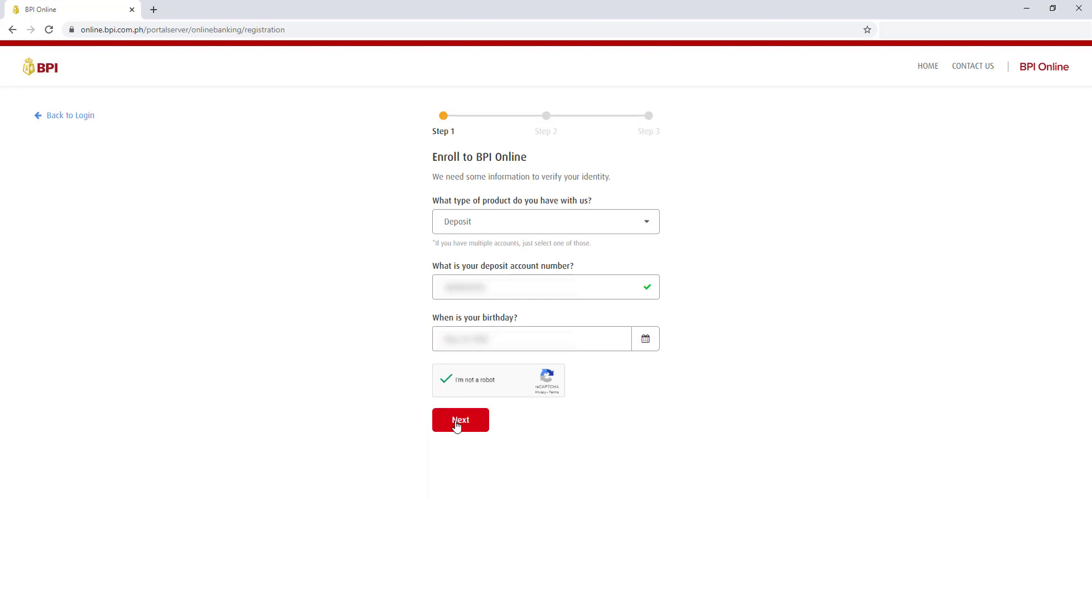
click(458, 422)
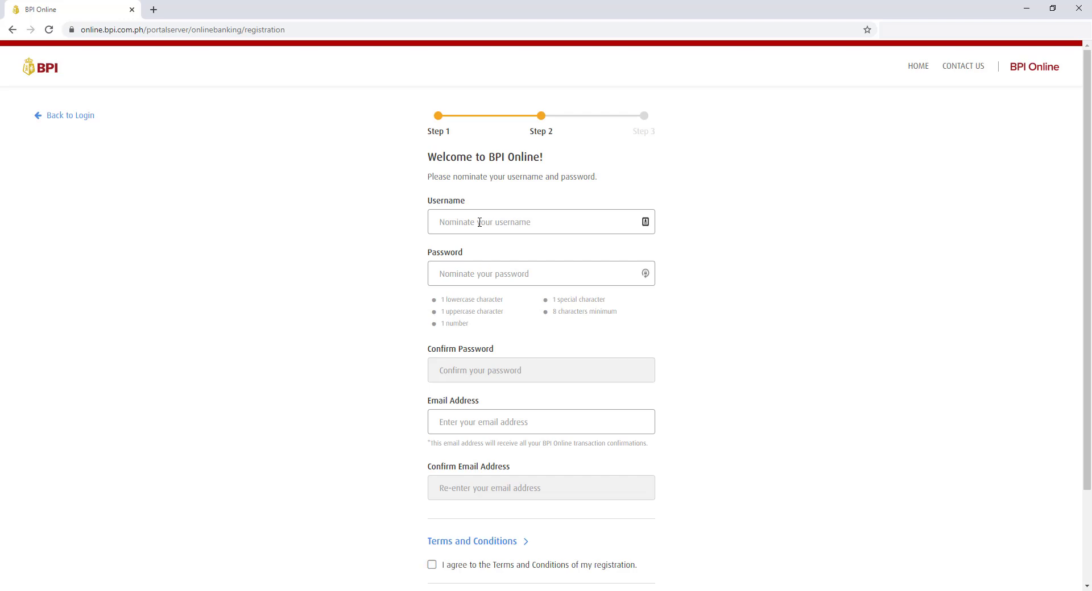
- Enter a username, then type a compliant password and confirm it
click(572, 220)
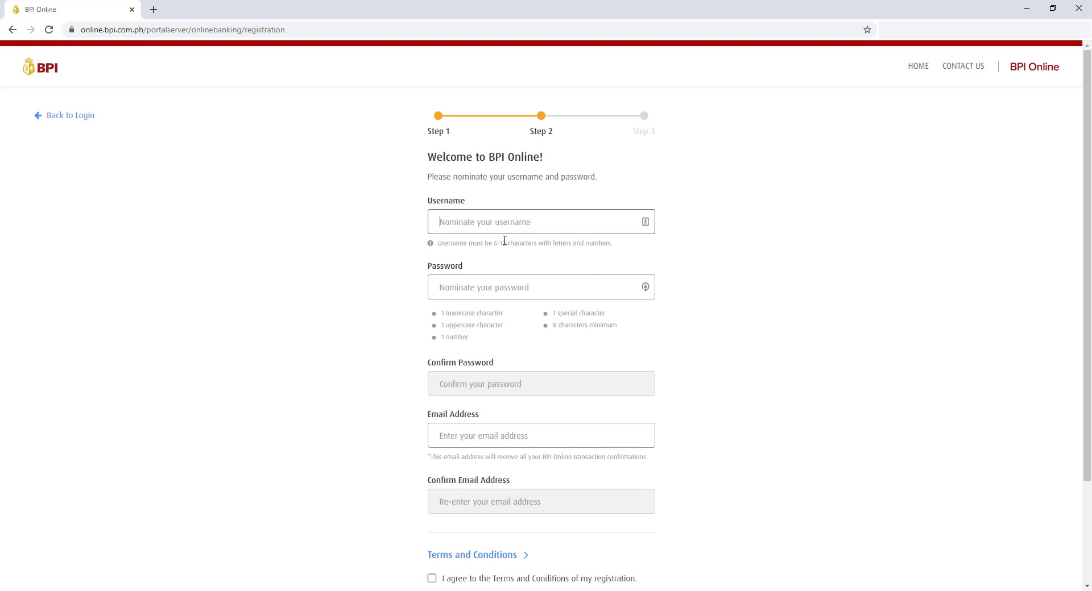
text(username)
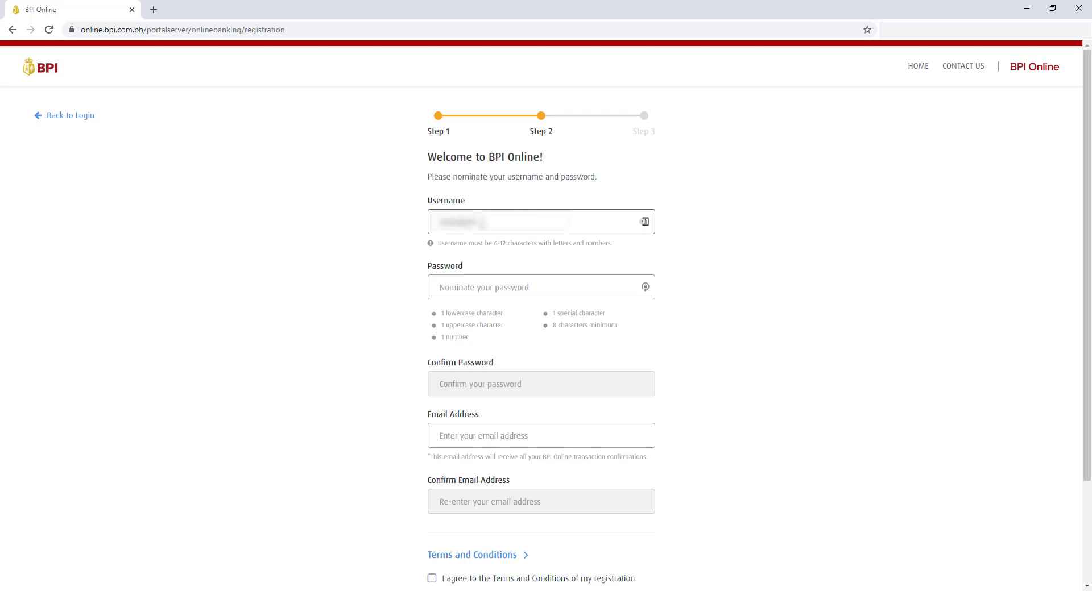
key(Tab)
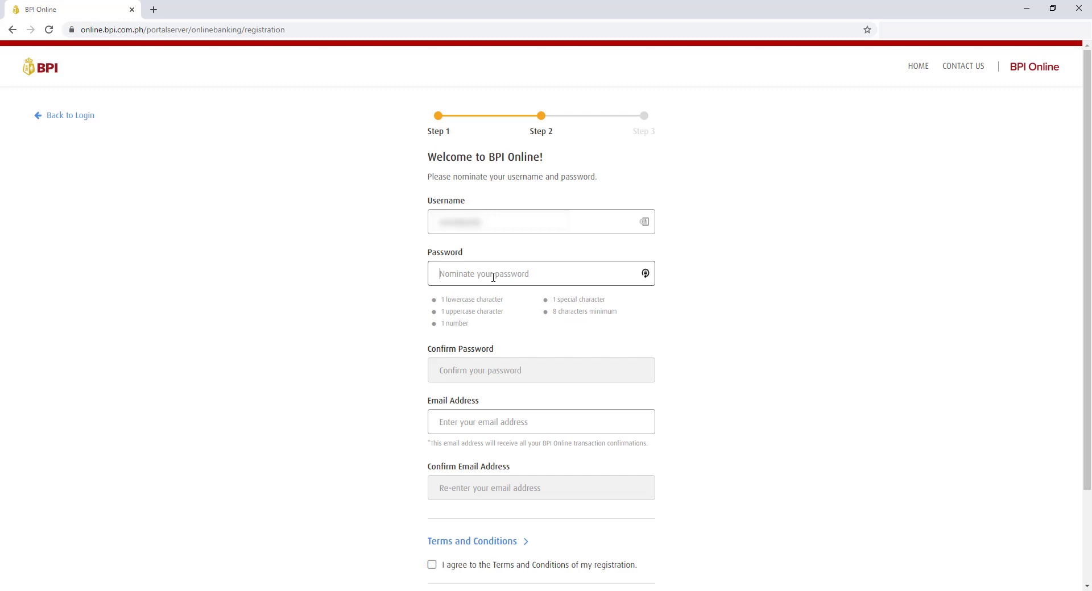
text(••••)
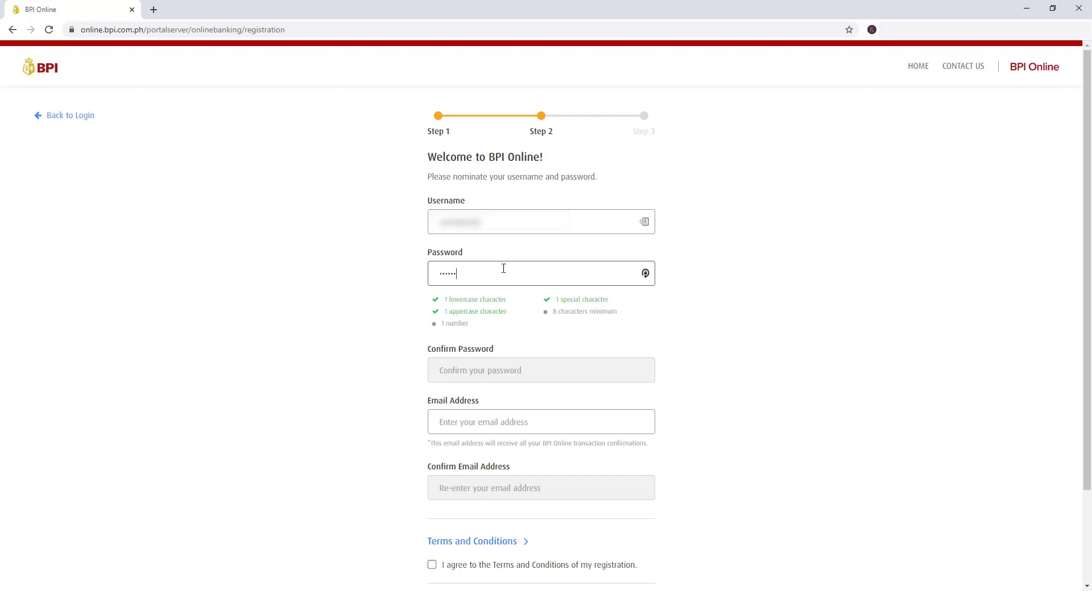
text(••••••)
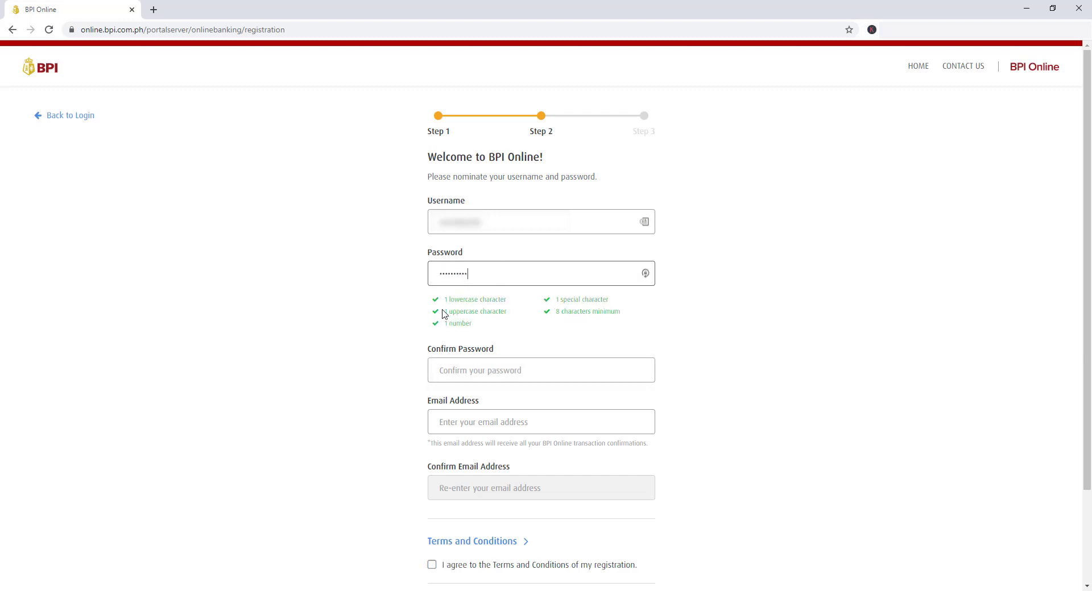
click(464, 373)
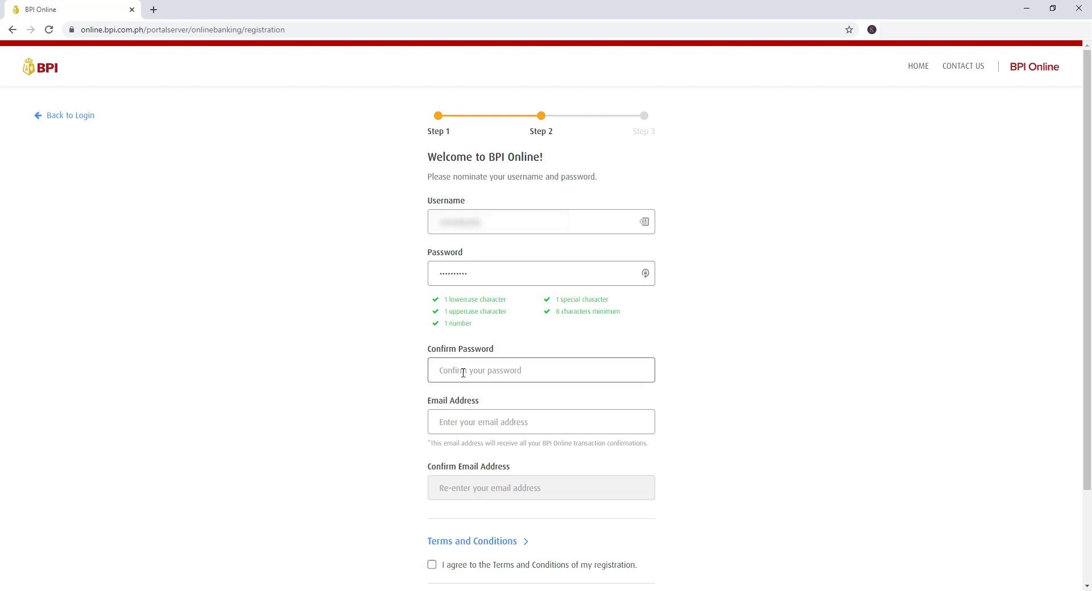
text(••••••••••)
- Enter the e-mail address in both the Email and Confirm Email fields
click(467, 426)
text([blurred email address])
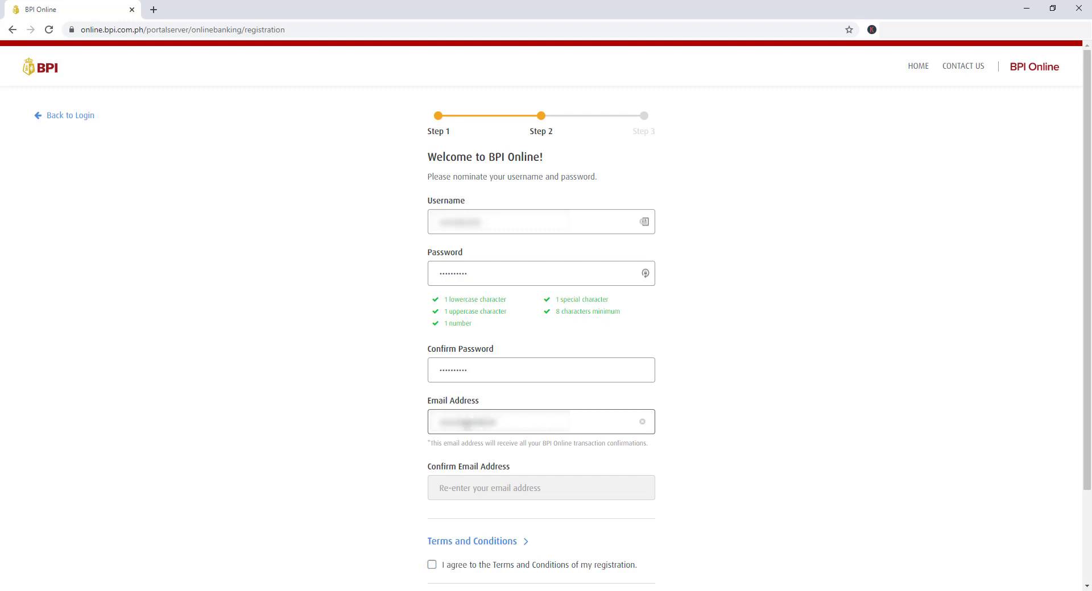
key(Tab)
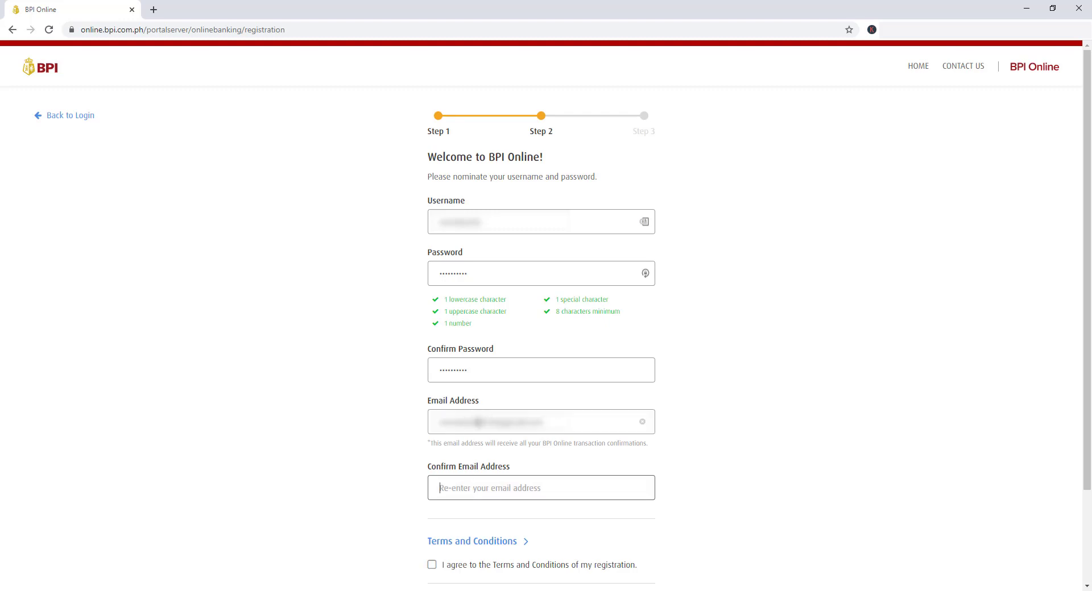
text([blurred email address])
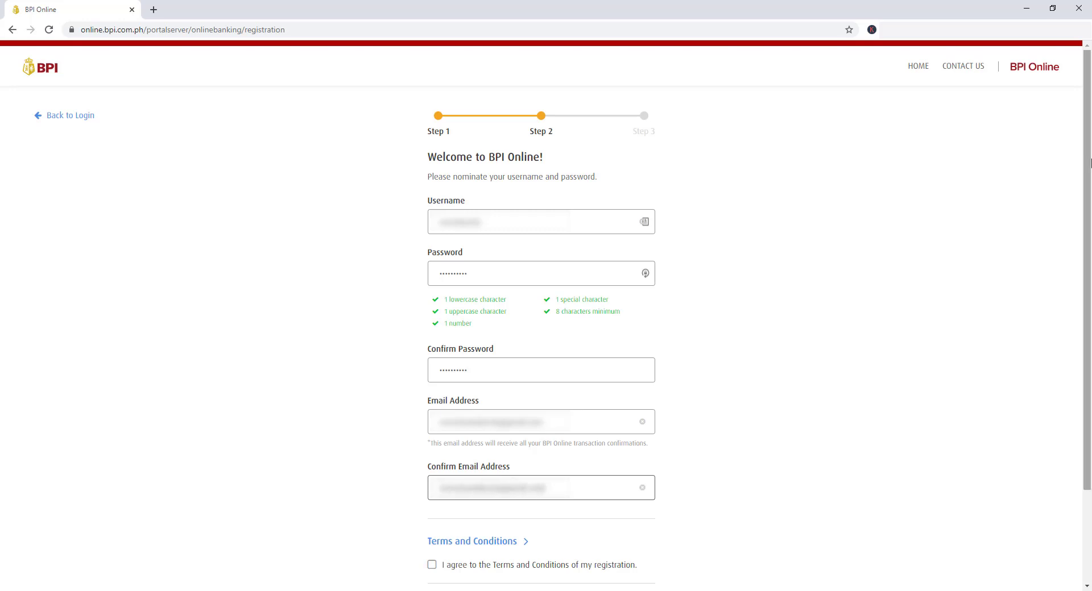
drag(1085, 187, 1084, 279)
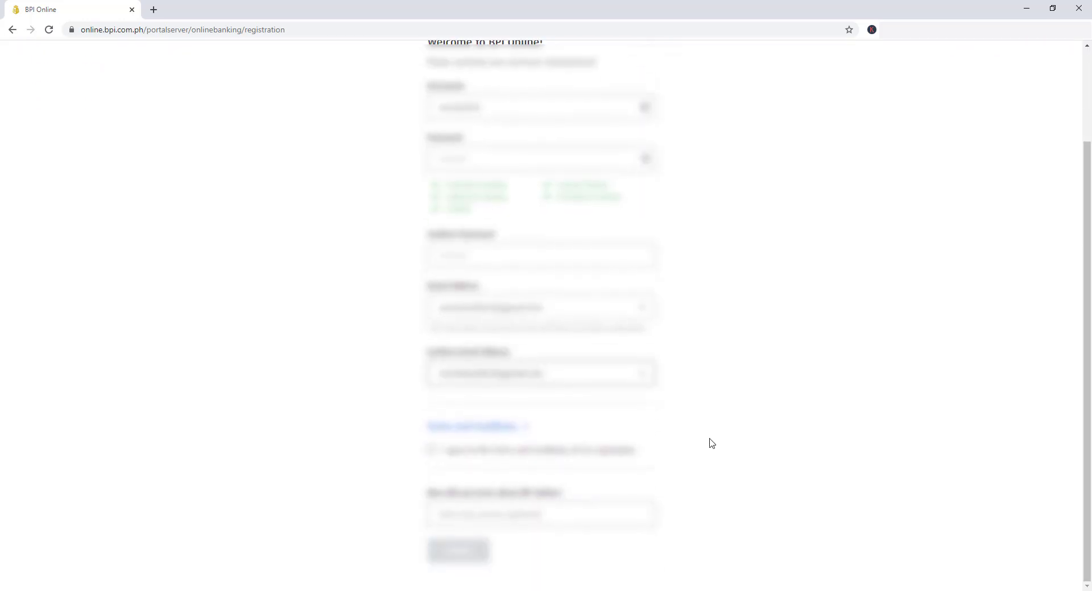
- Tick the agreement box and expand the Terms and Conditions to read through them
click(433, 450)
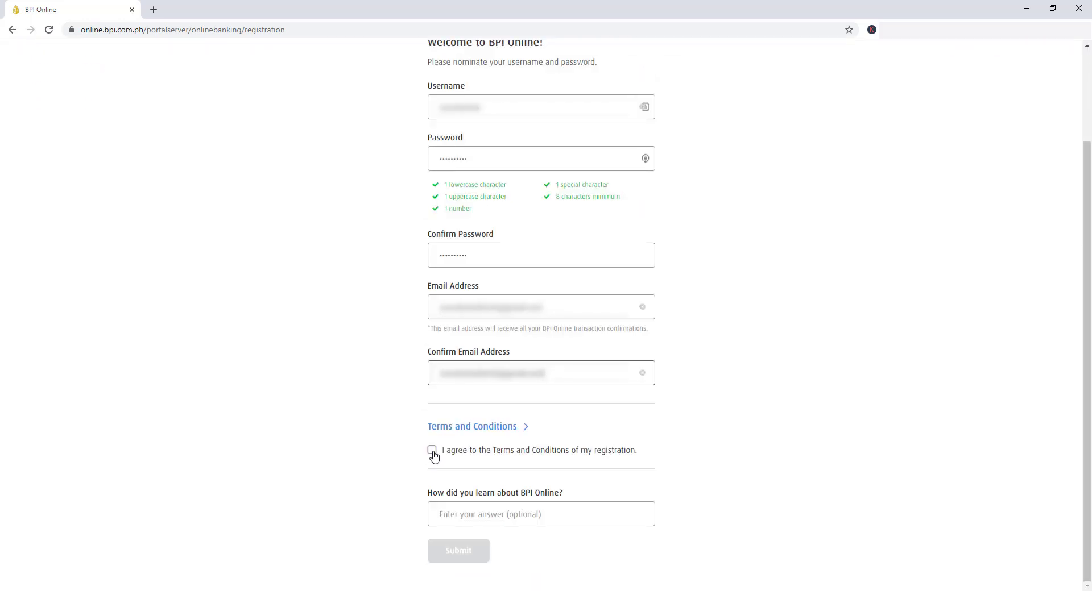
click(482, 433)
scroll(514, 458, down, 5)
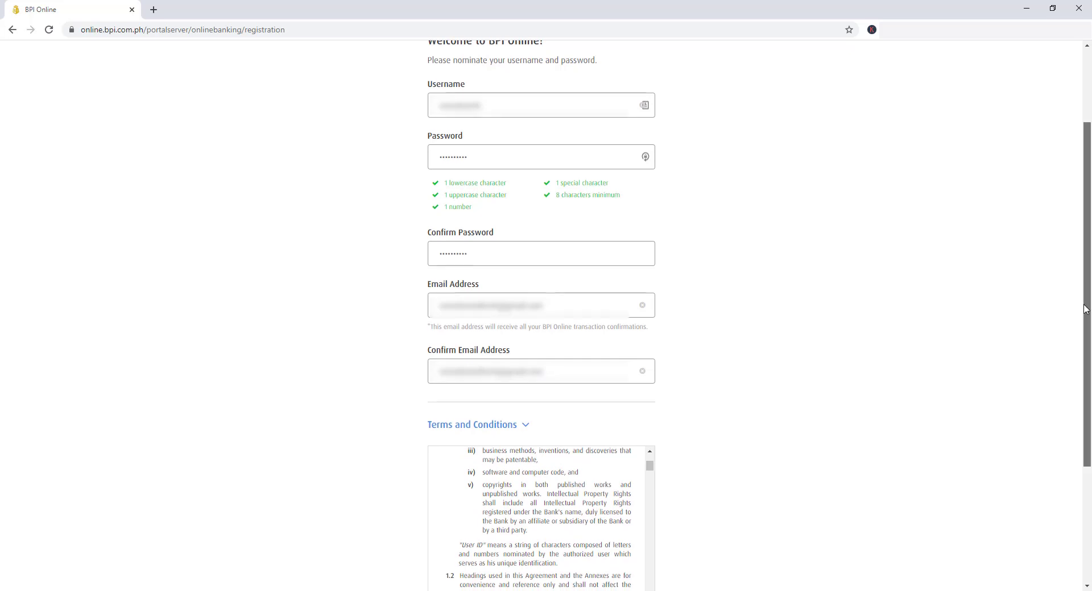
drag(1085, 309, 1080, 371)
drag(649, 346, 650, 484)
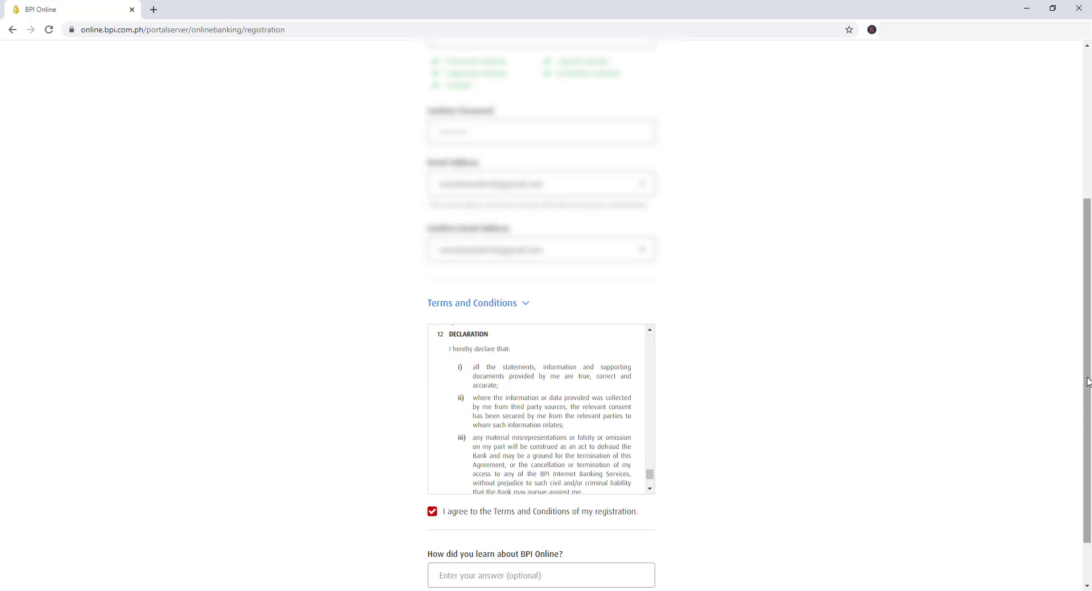
drag(1088, 382, 1048, 438)
- Answer 'youtube' for how you learned of BPI Online and submit the registration
click(469, 517)
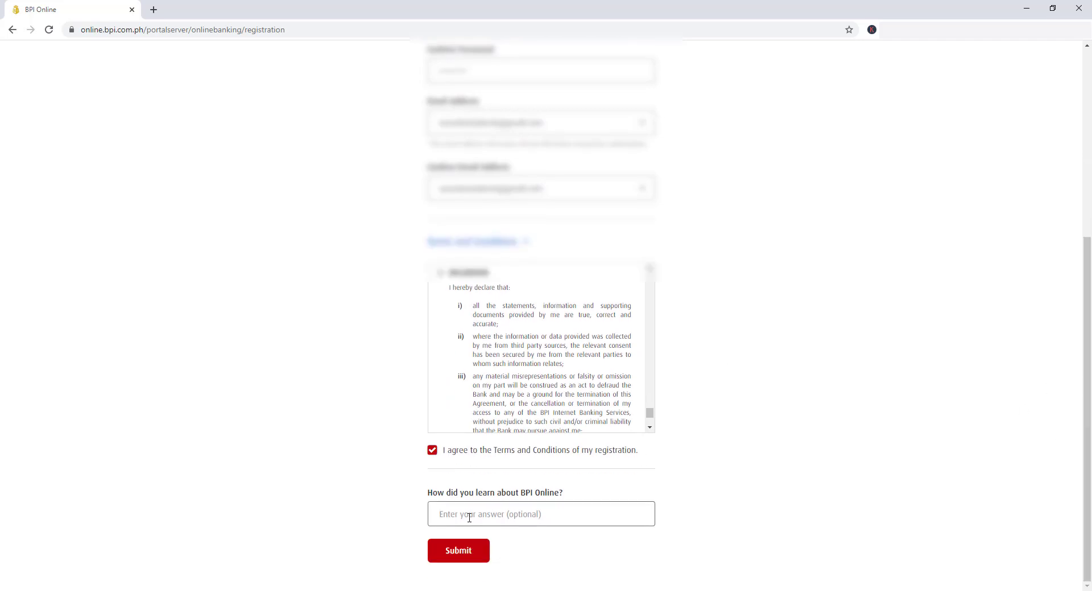
text(youtube)
click(459, 558)
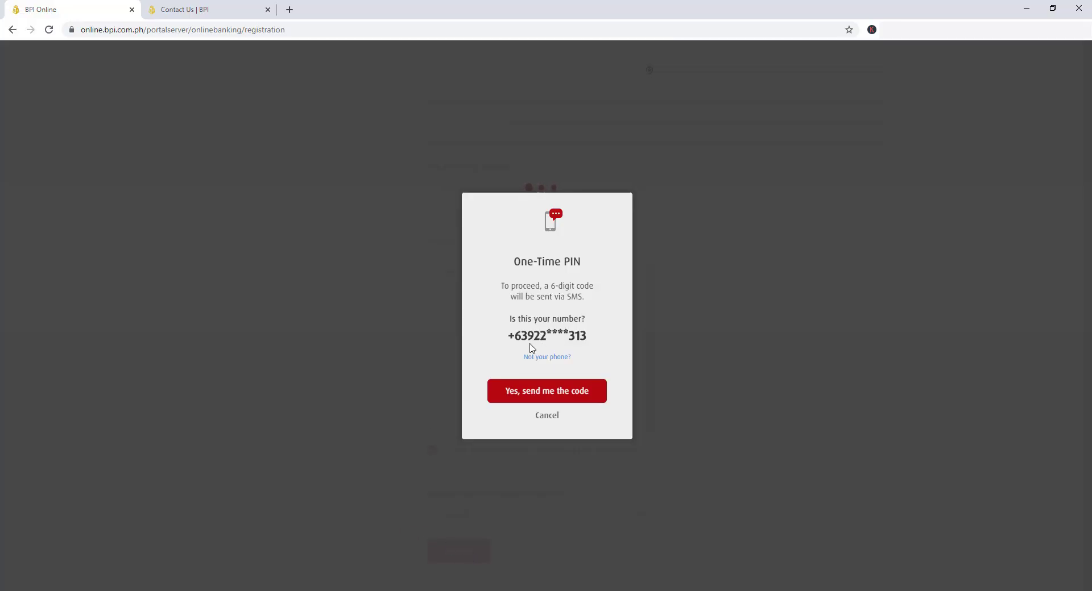
- Request the one-time PIN by SMS, enter the 6-digit code, and submit it
click(539, 401)
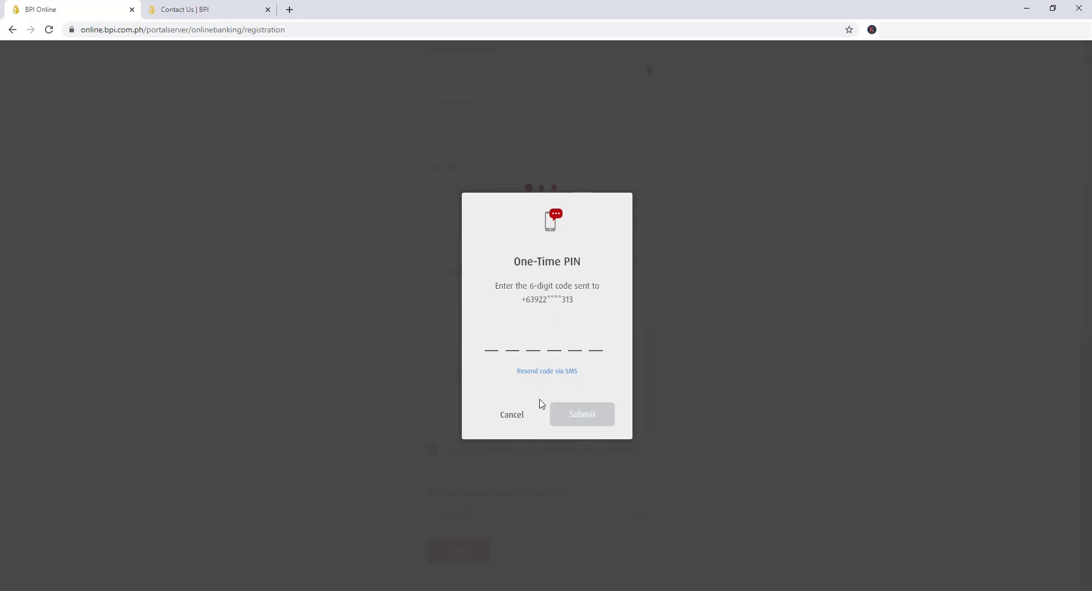
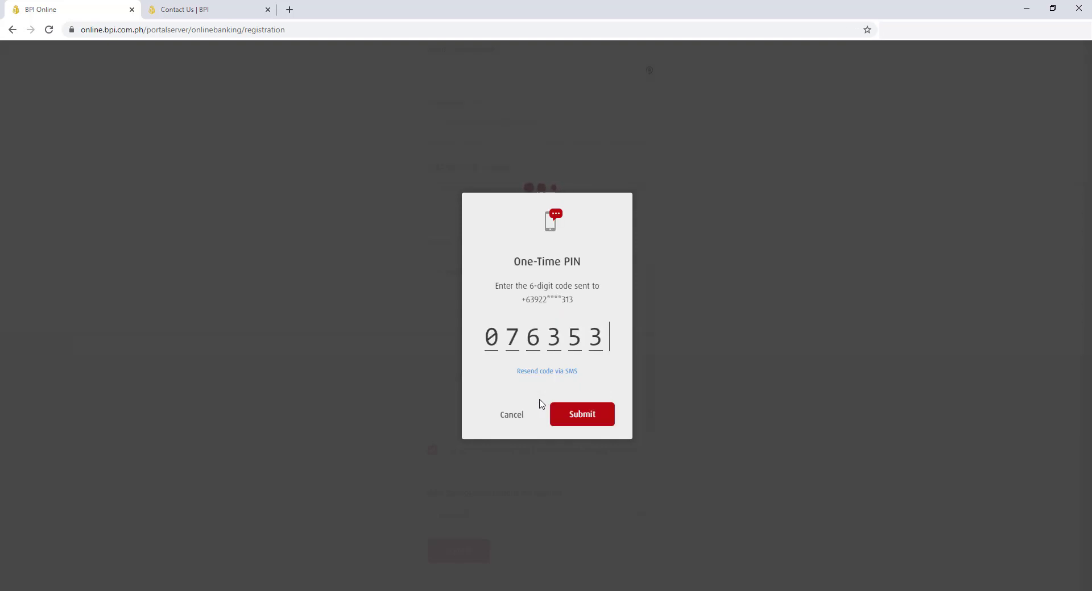
click(583, 418)
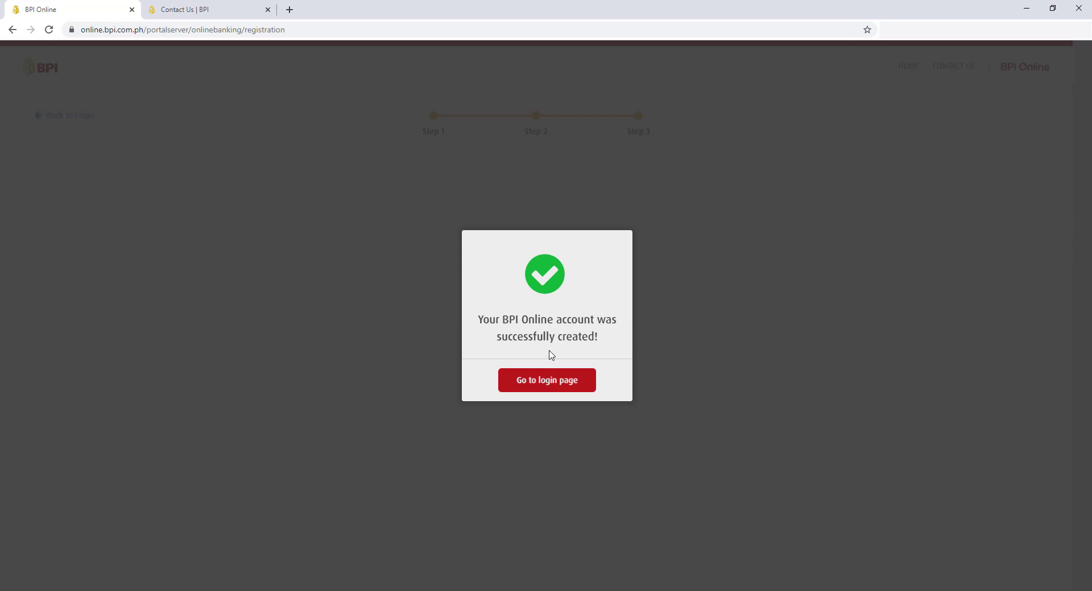
- Log in from the login page with the new account's username and password
click(542, 382)
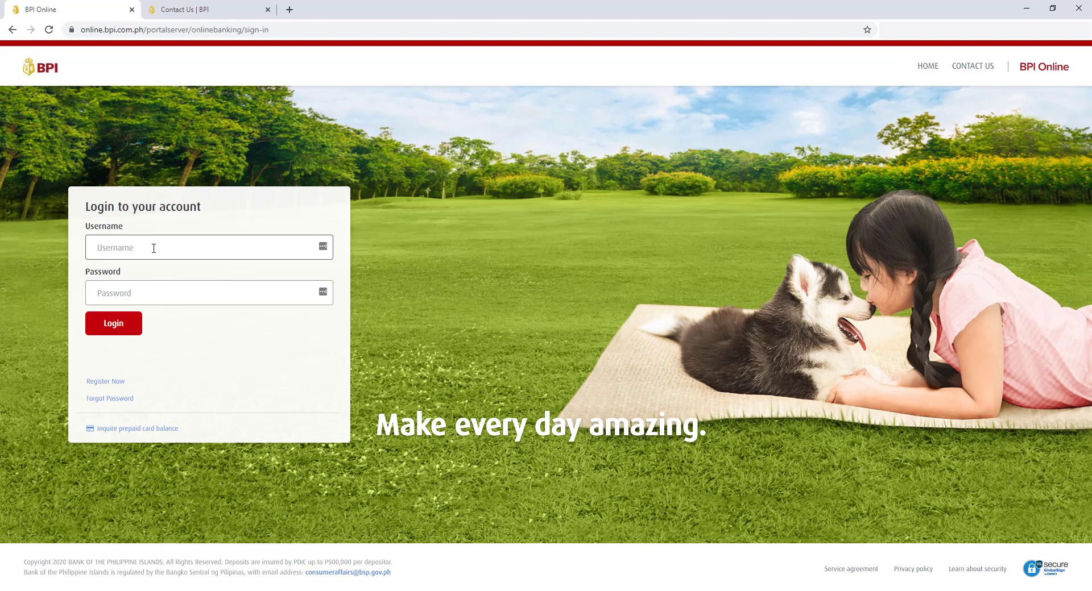
text(username1)
click(143, 285)
text(••••••••••)
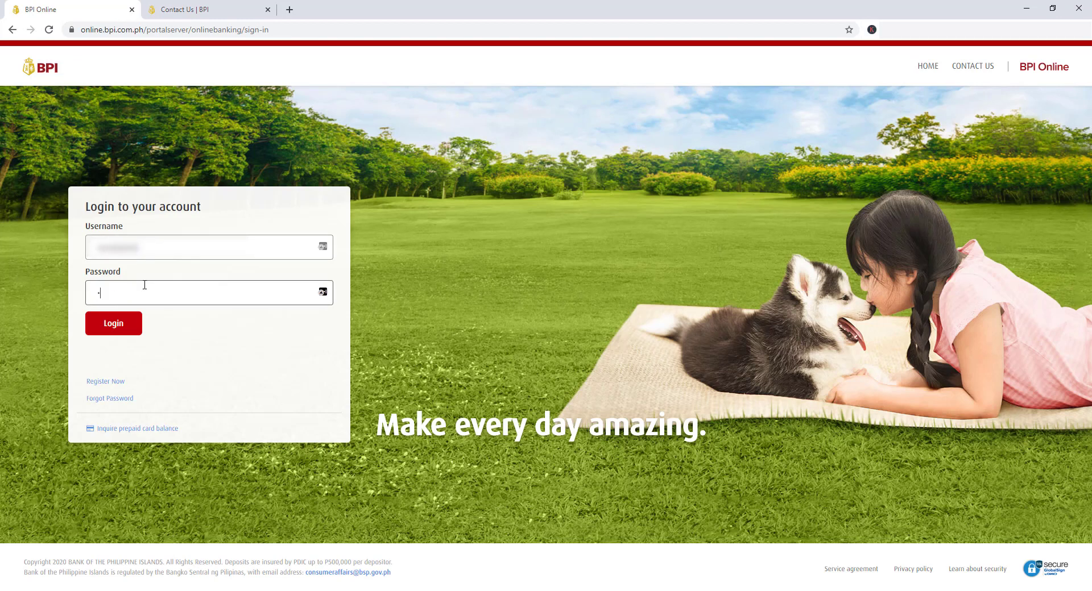
click(119, 323)
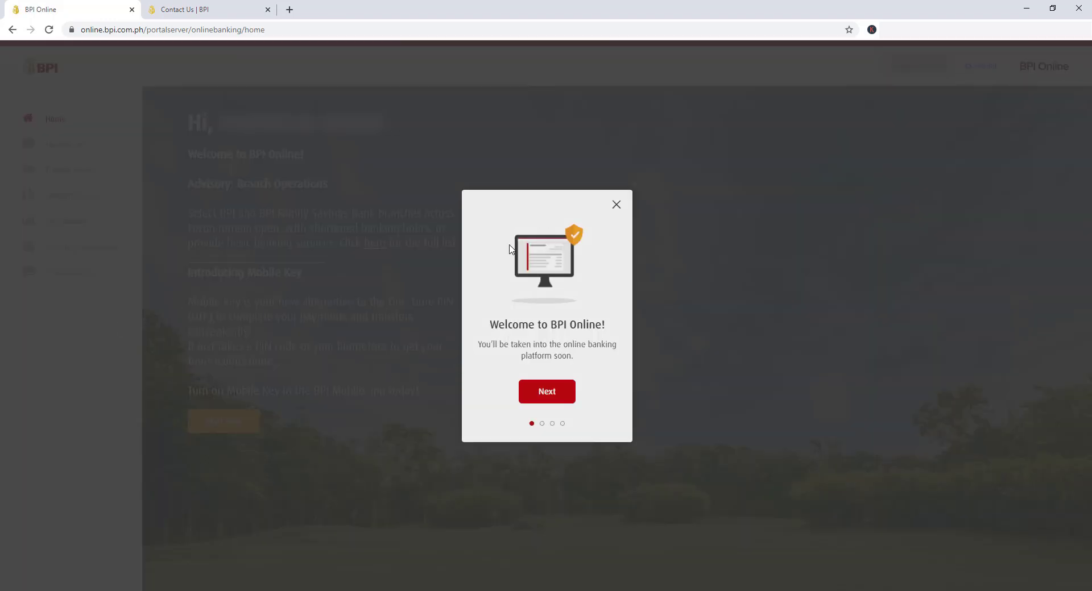
- Step through and close the welcome tour, then view the Savings Account under My Accounts
click(547, 398)
click(548, 400)
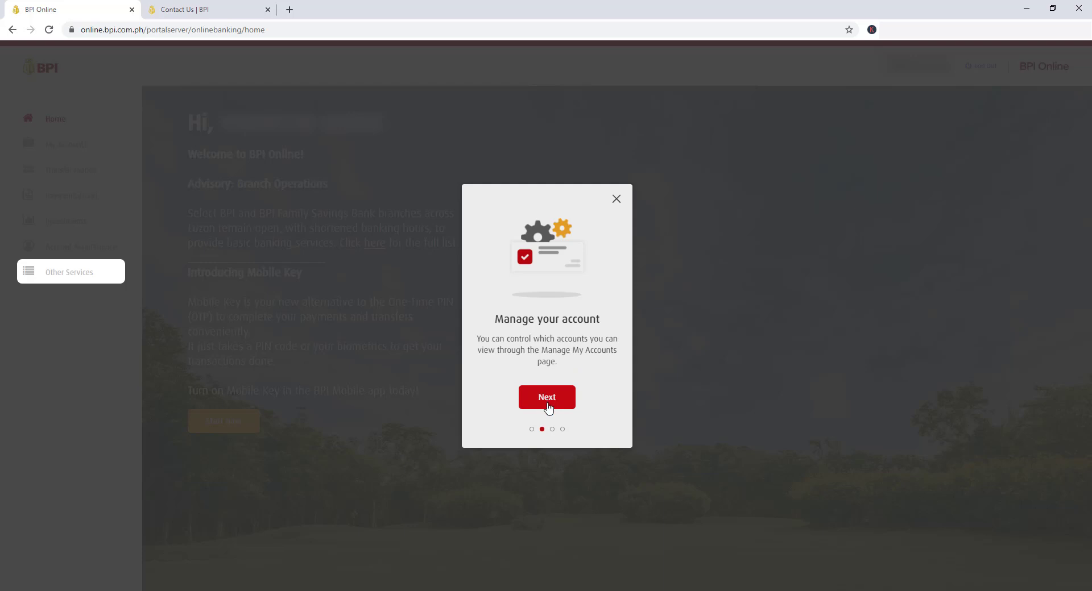
click(549, 393)
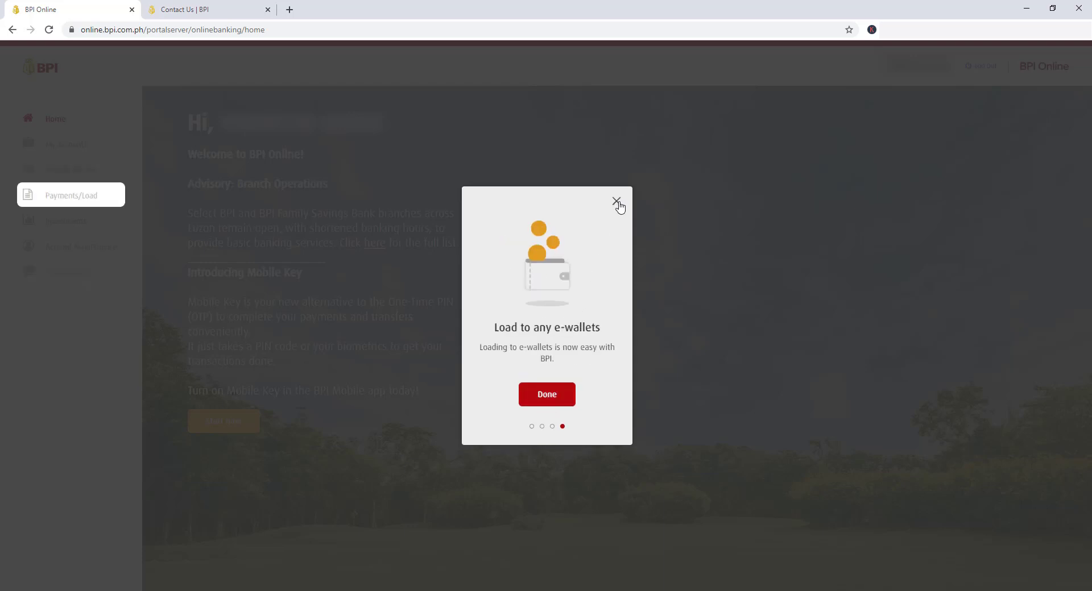
click(562, 399)
click(73, 147)
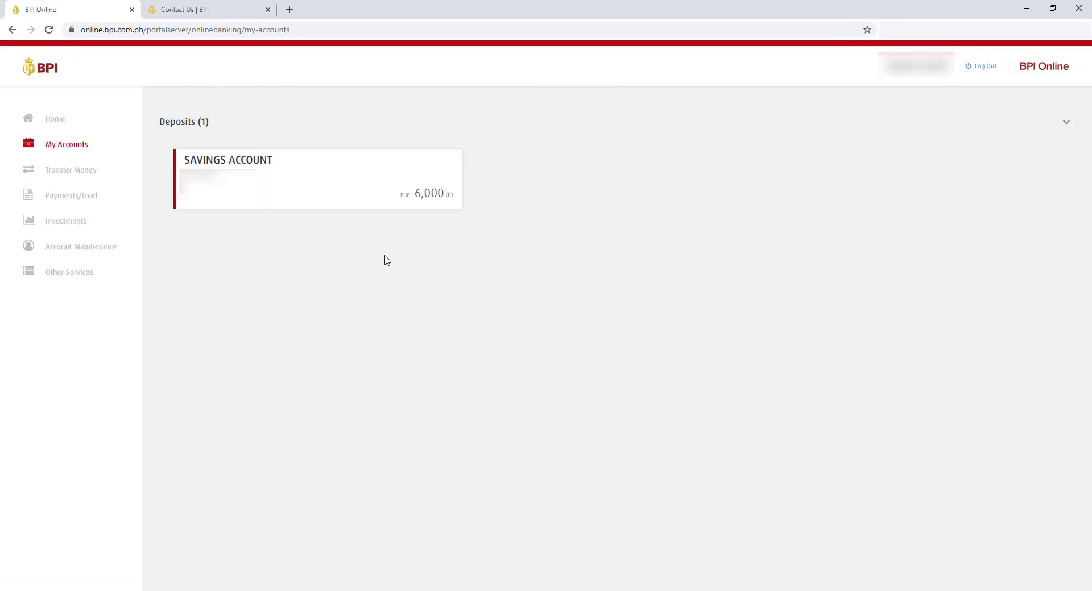
click(248, 181)
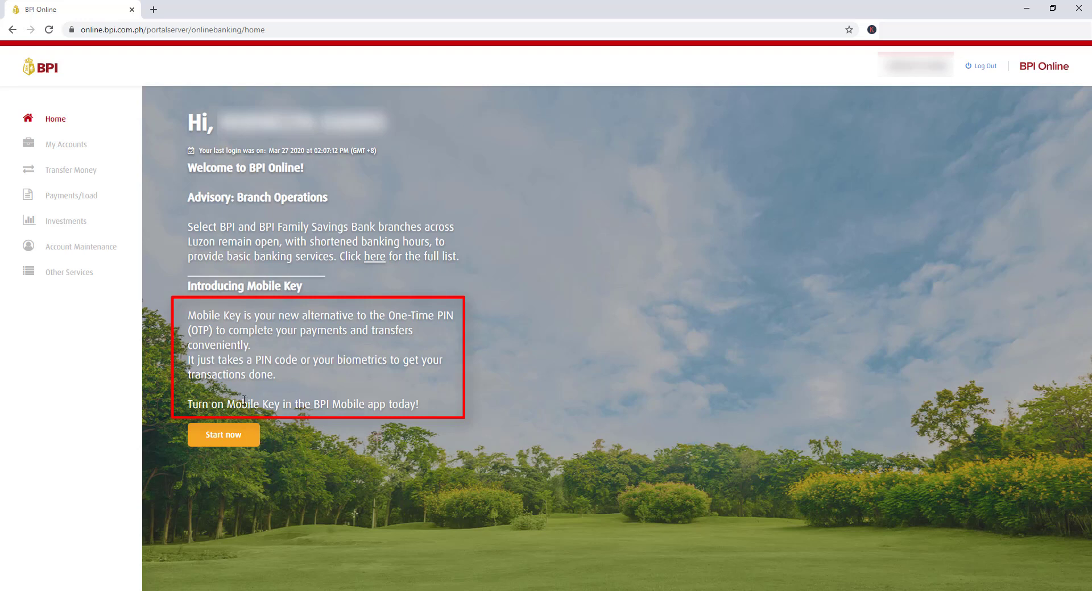
- Highlight part of the Mobile Key advisory, clear it, and go to Transfer Money
drag(242, 404, 417, 406)
click(413, 423)
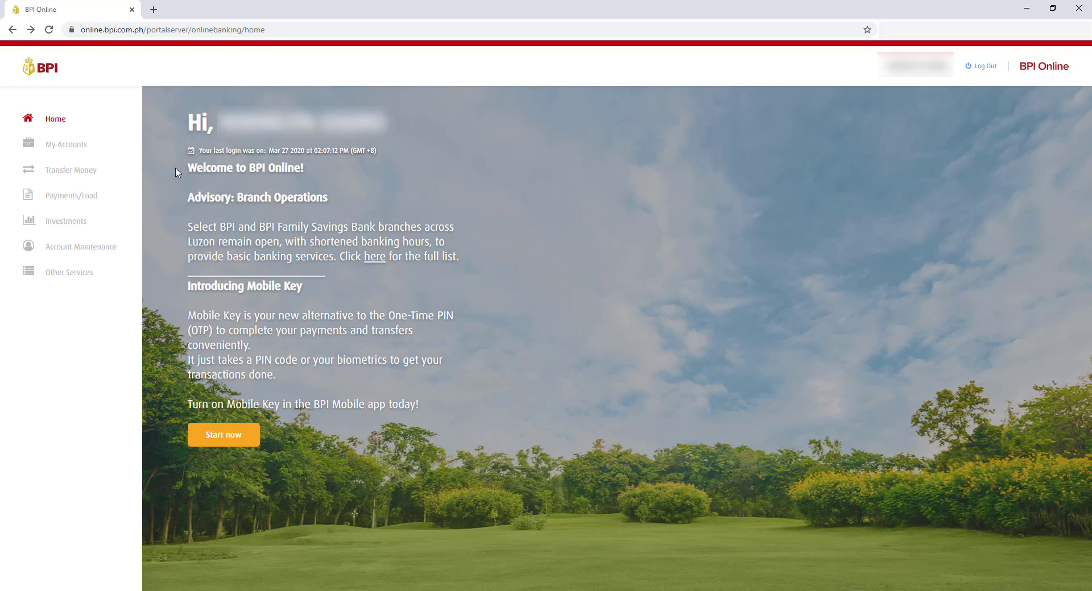
click(63, 176)
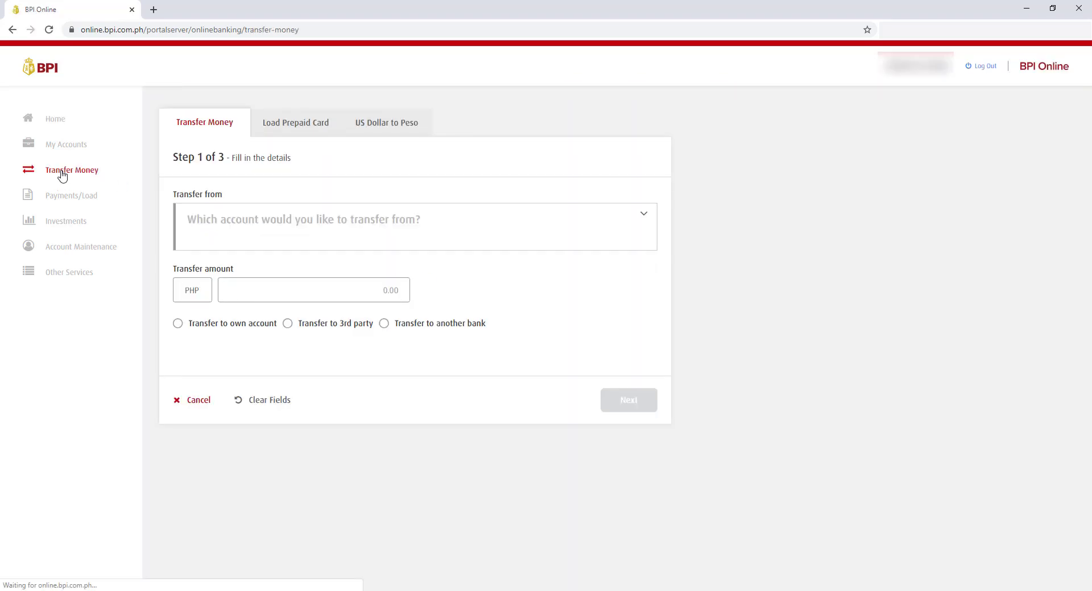
- Choose SAVINGS ACCOUNT as the transfer source, then switch to Payments/Load
click(415, 246)
click(526, 256)
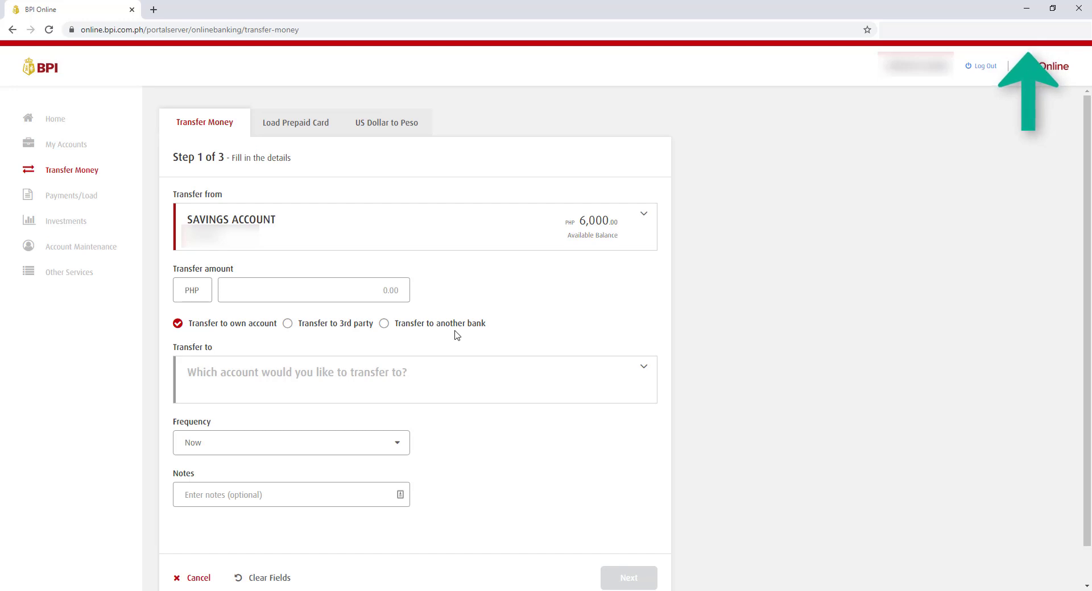
click(71, 195)
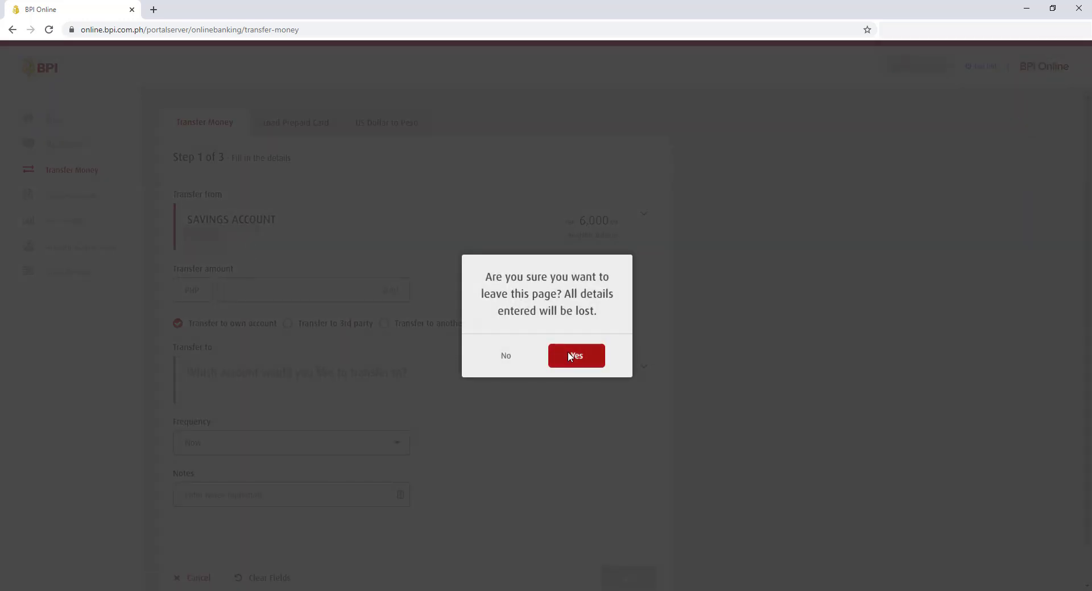
- Confirm leaving the transfer form and pick SAVINGS ACCOUNT as the Pay from account
click(568, 353)
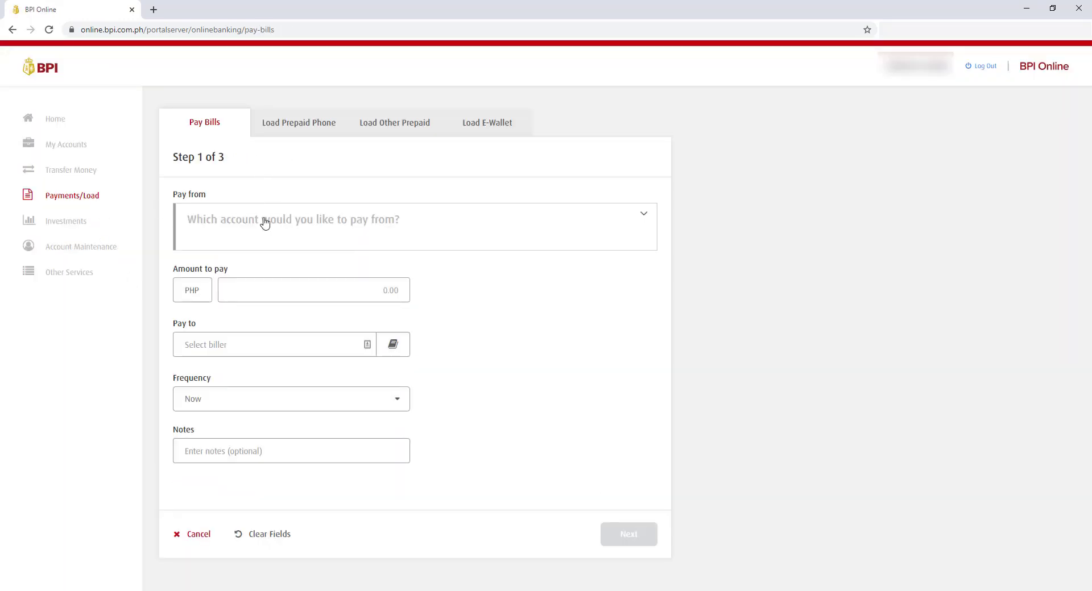
click(387, 234)
click(535, 261)
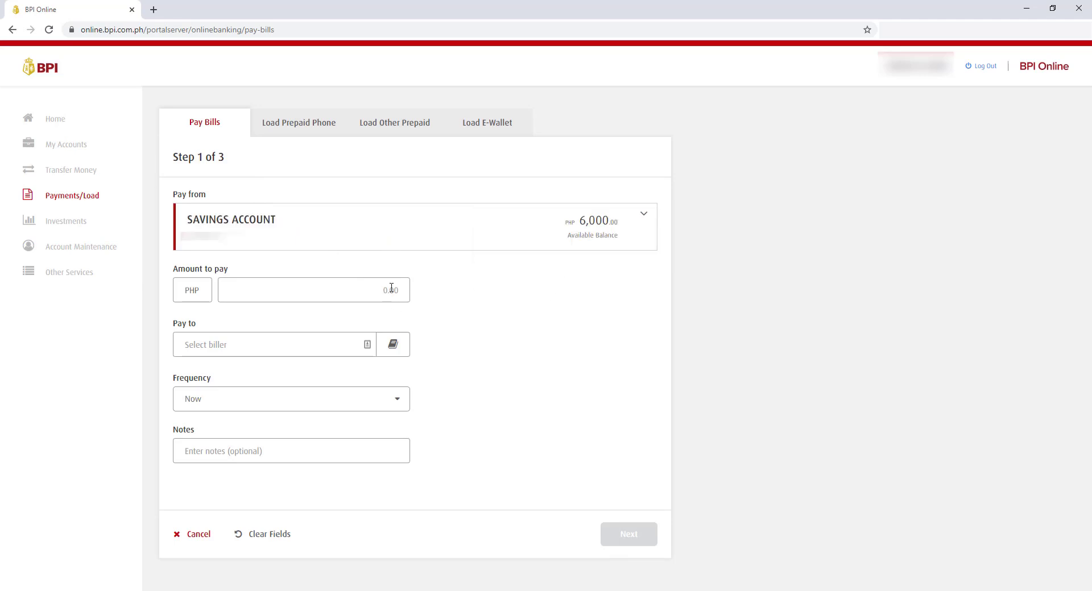
- Check the enrolled and saved biller lists, then confirm moving to Other Services
click(392, 348)
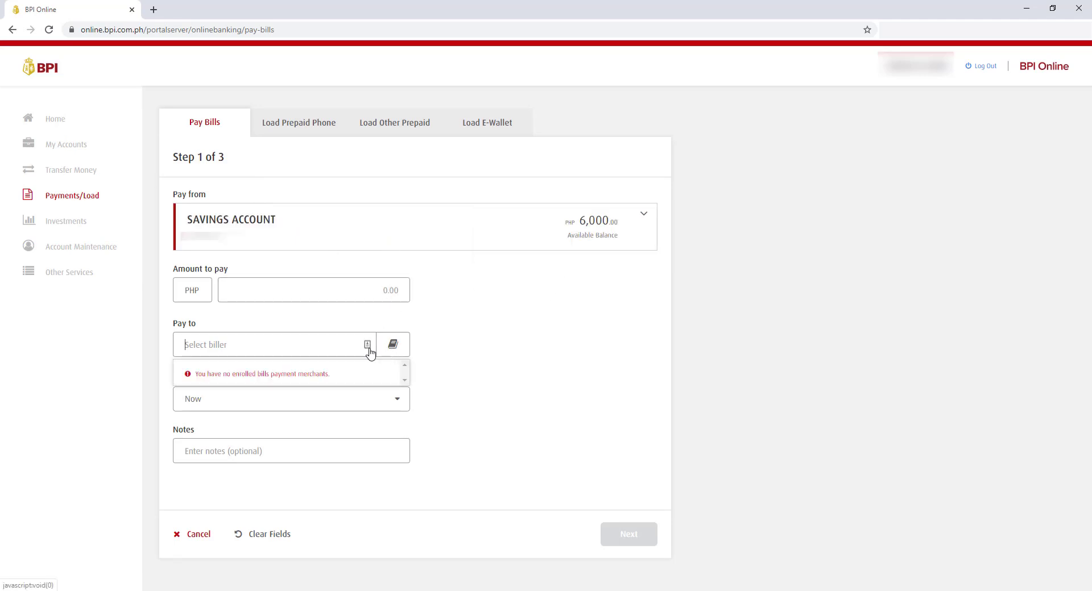
click(367, 345)
click(475, 325)
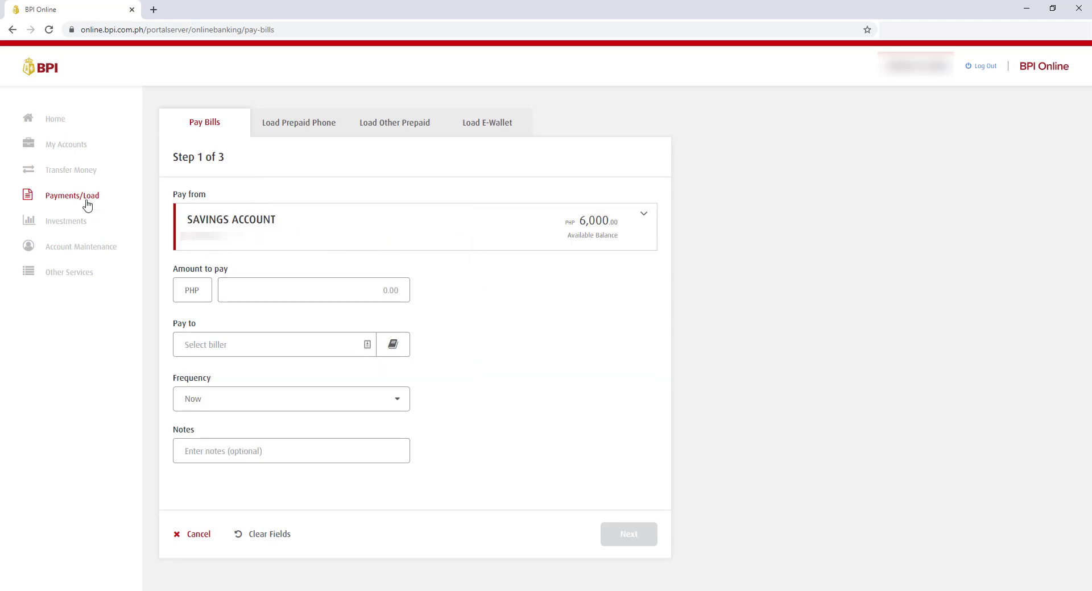
click(80, 278)
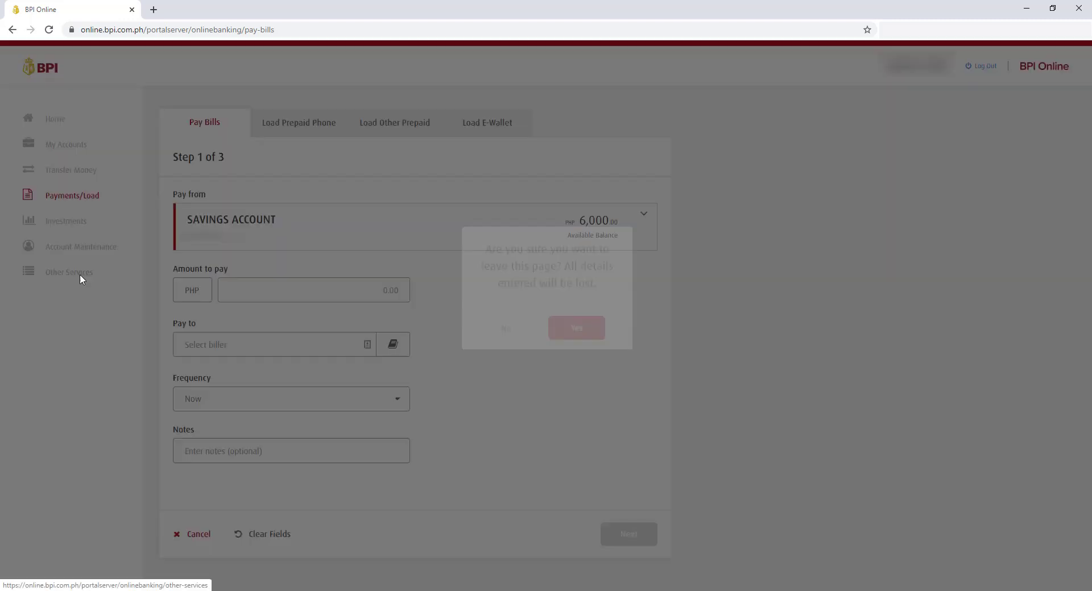
click(591, 360)
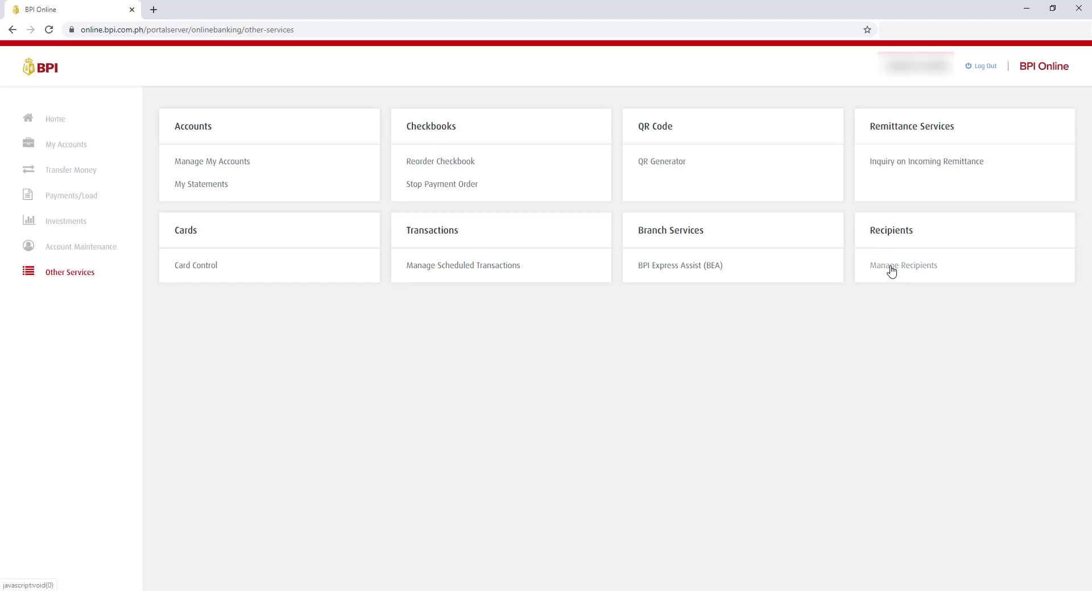
- Start a new recipient under Manage Recipients with Billers as the recipient type
click(888, 265)
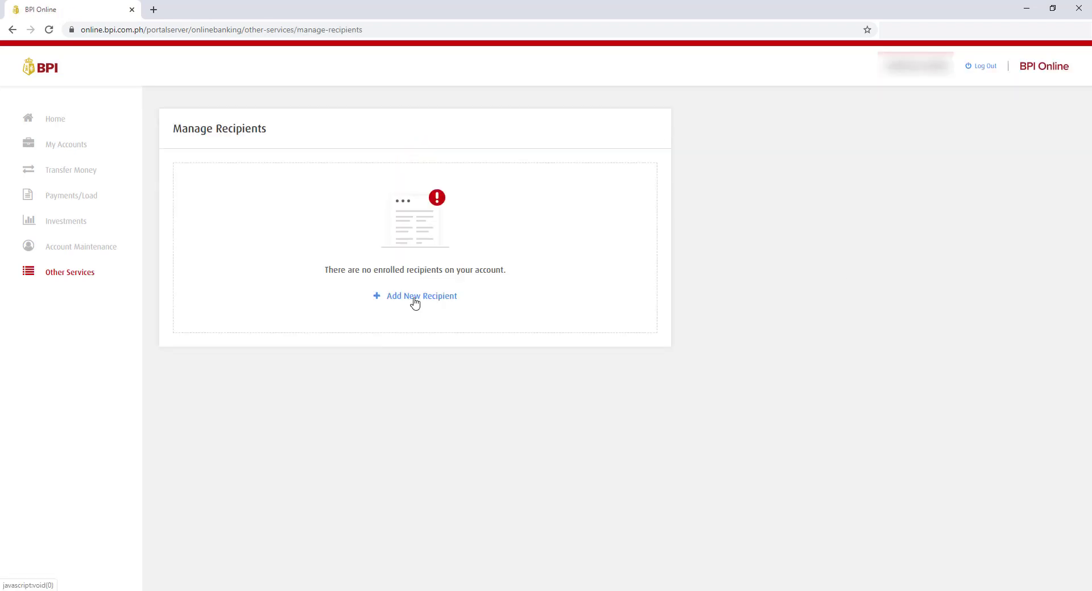
click(414, 298)
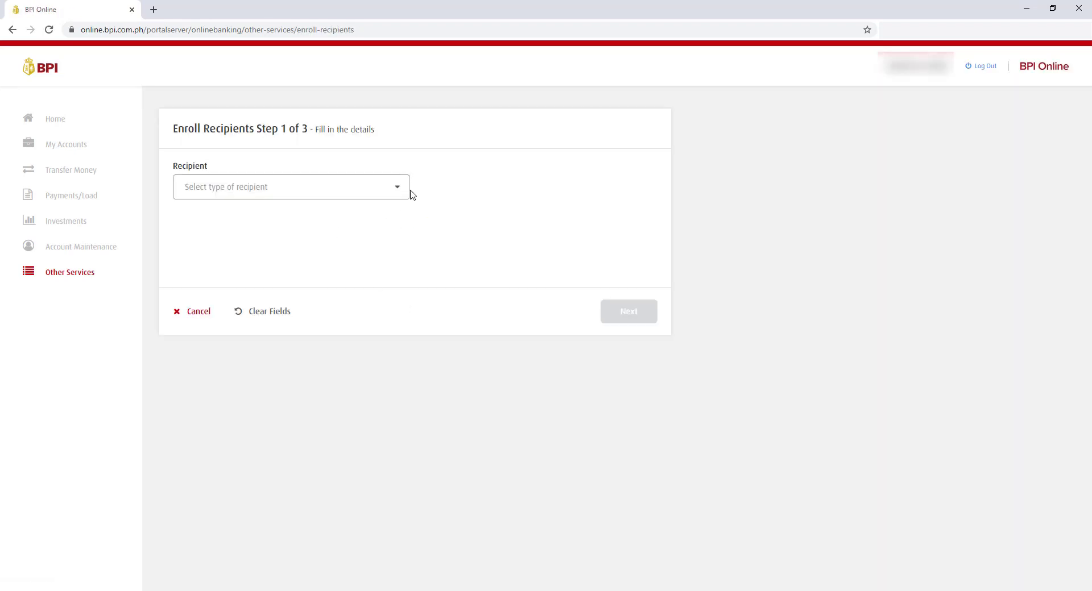
click(408, 192)
click(262, 239)
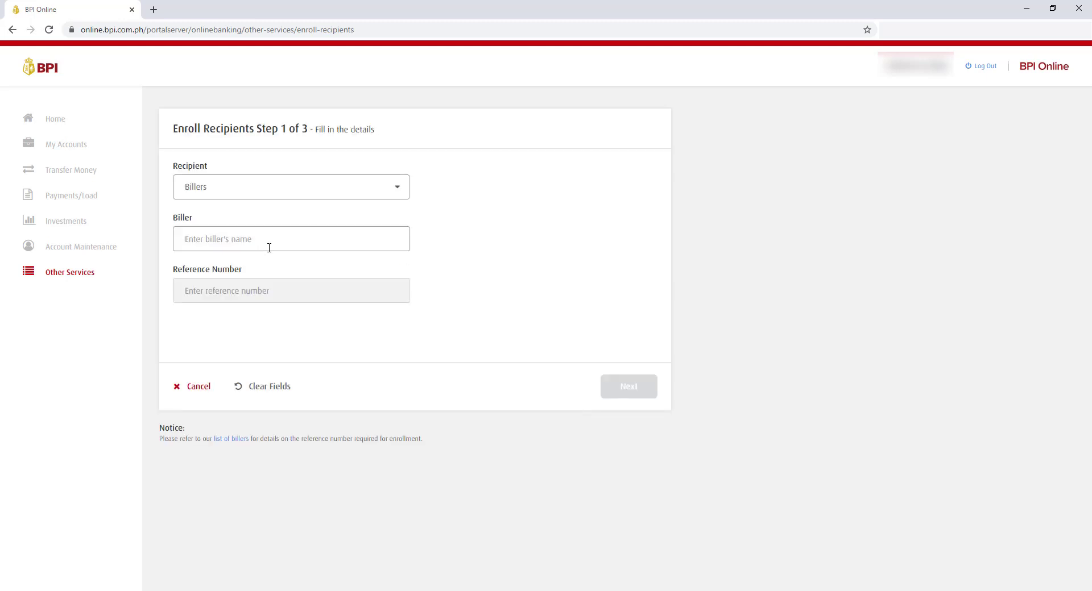
- Search the biller field for smart, pldt, mera, then cigna until CIGNAL TV, INC. appears
click(337, 248)
drag(405, 277, 403, 466)
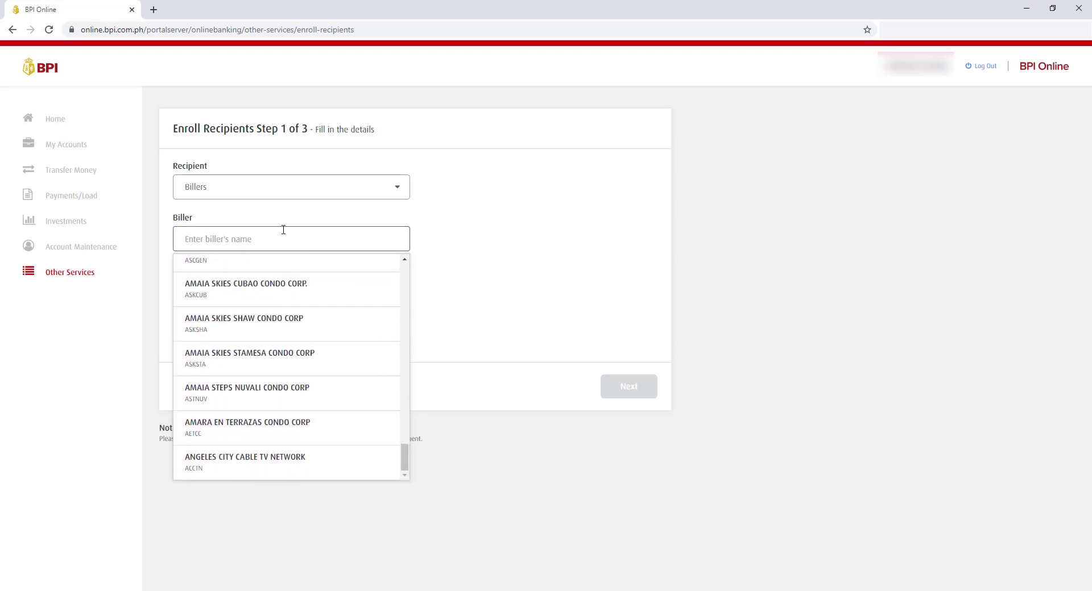
text(smae)
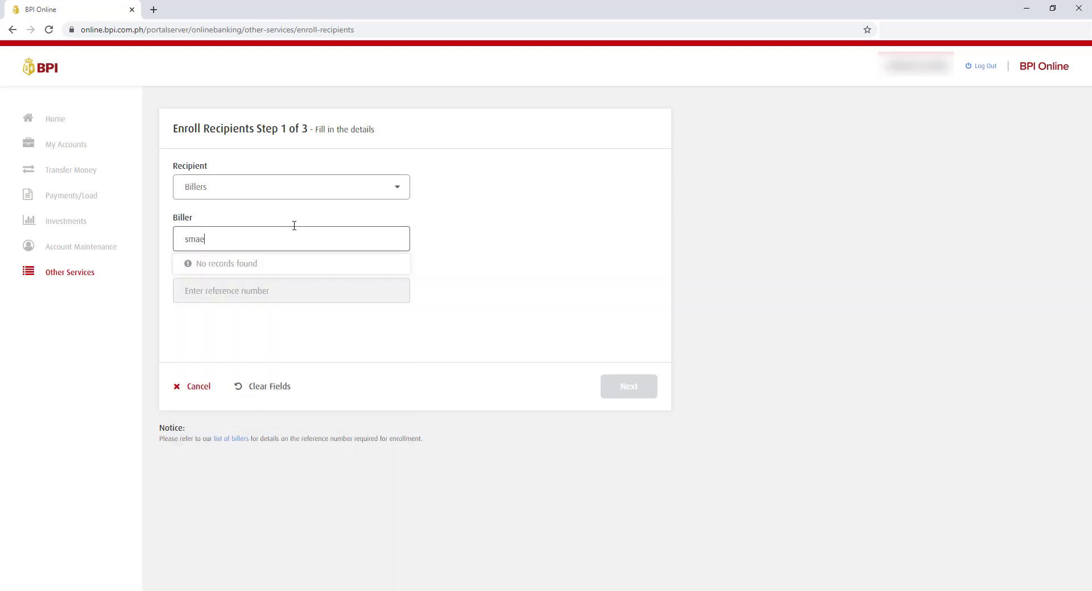
key(BackSpace)
text(rt)
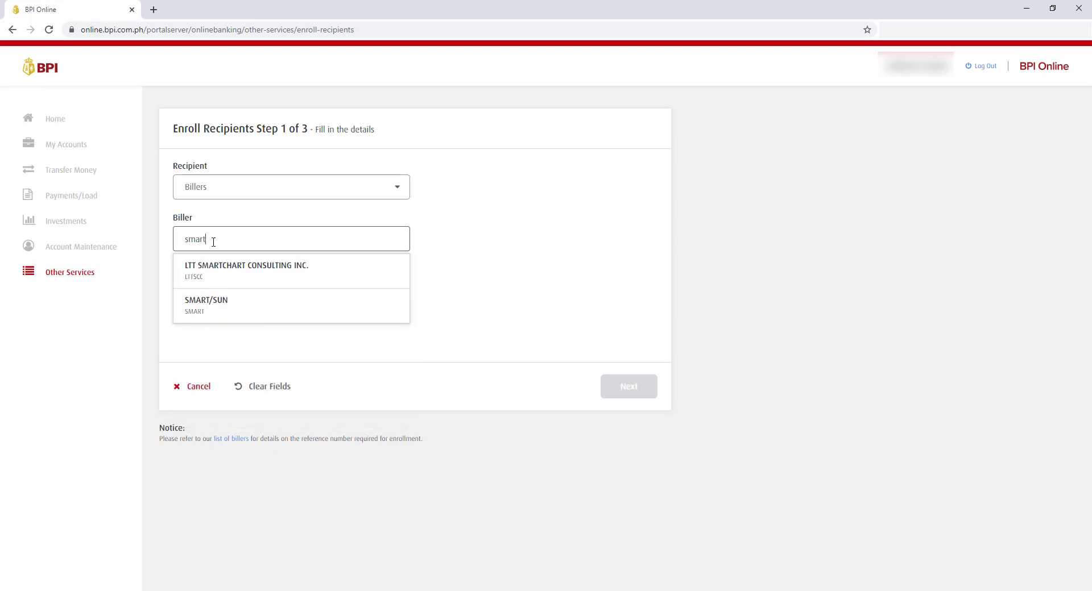
drag(215, 240, 160, 234)
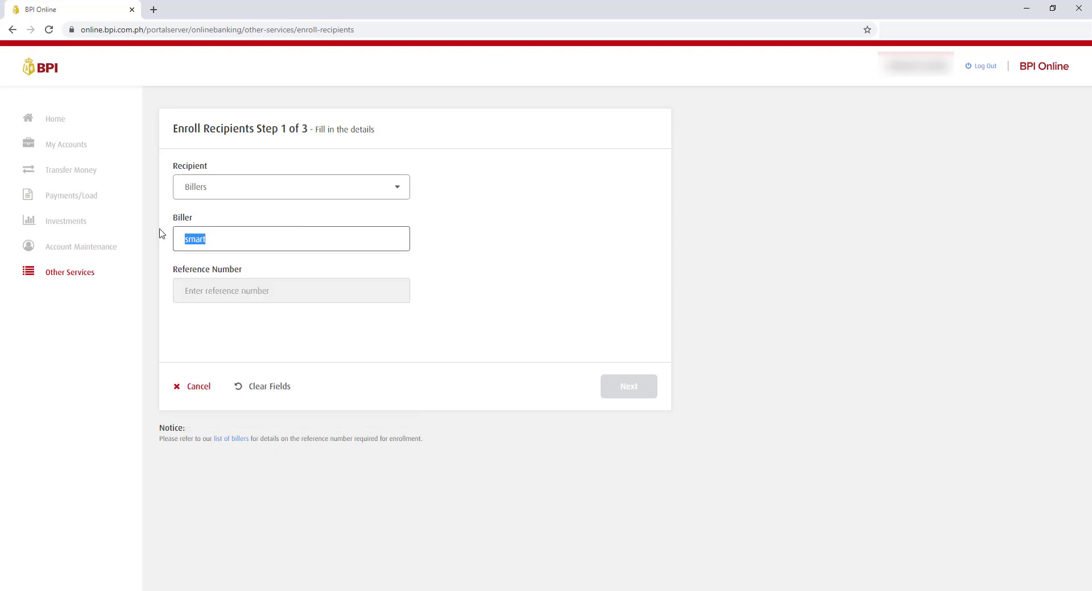
text(pldt)
double_click(189, 236)
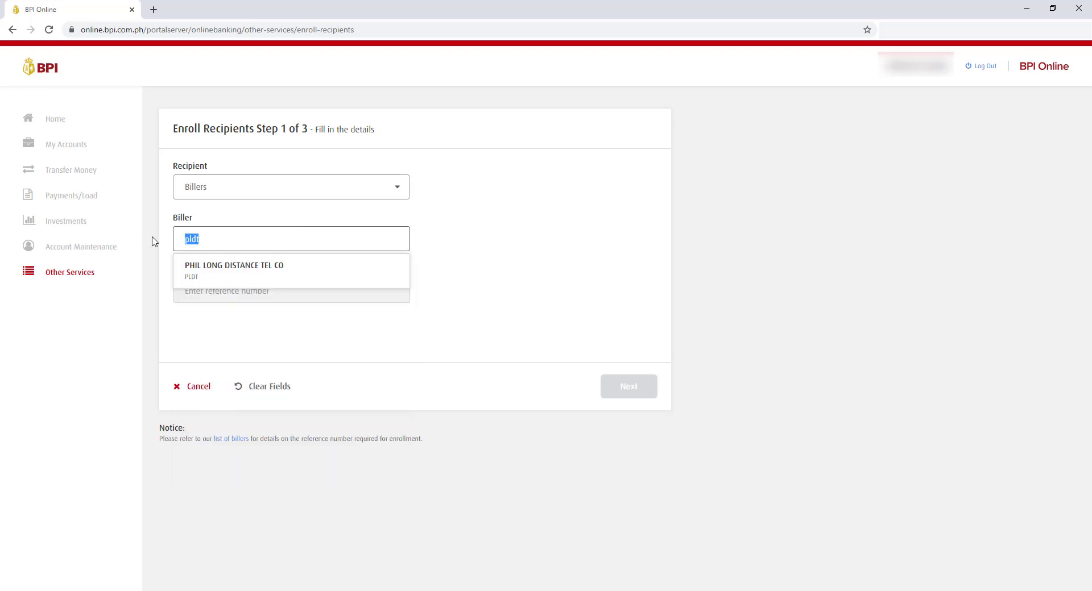
text(mer)
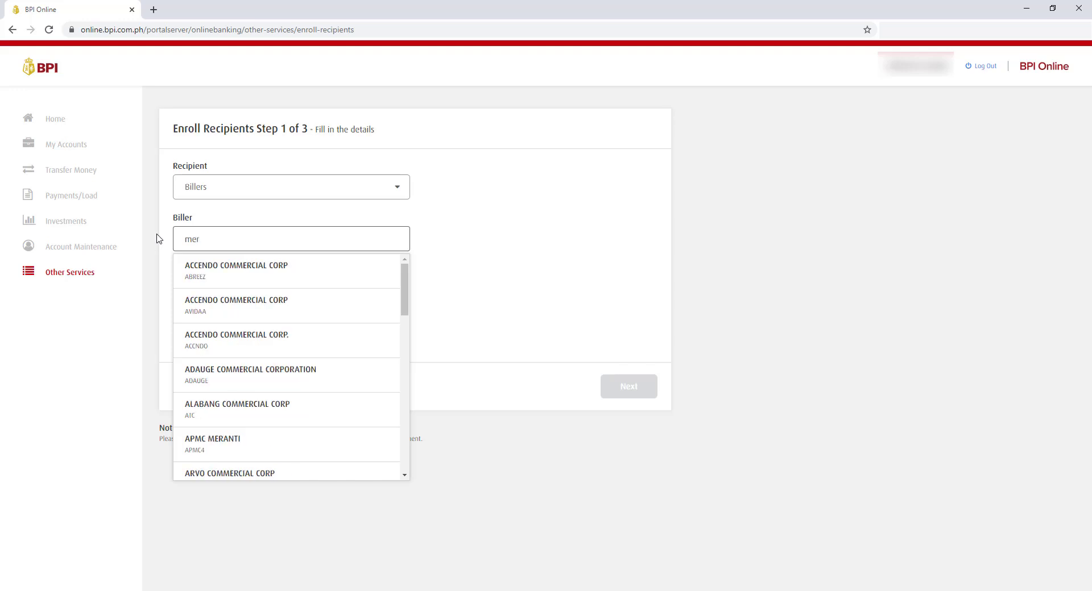
text(a)
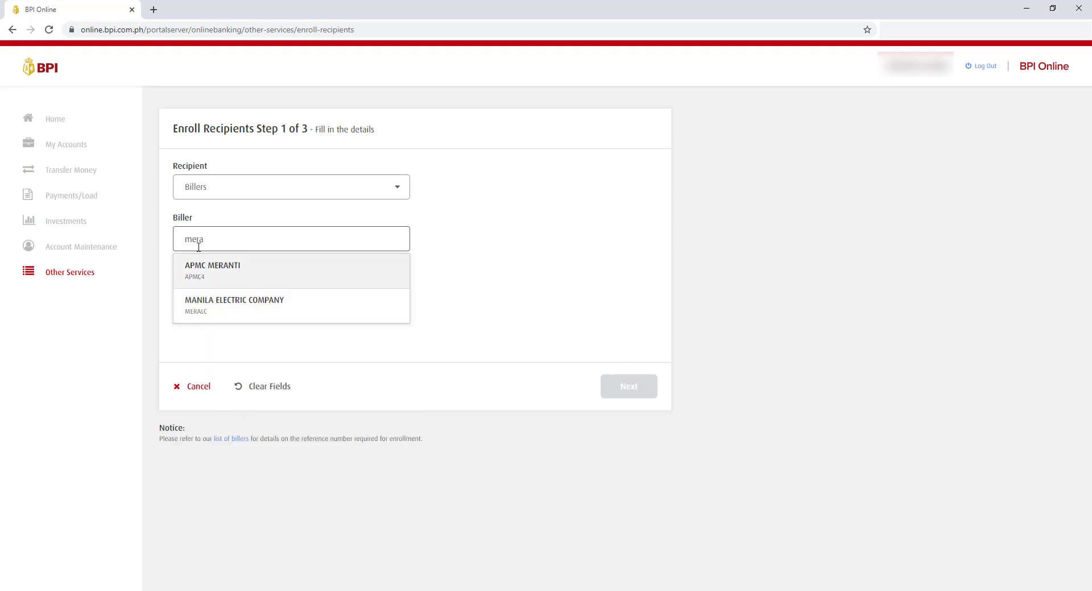
drag(209, 239, 177, 233)
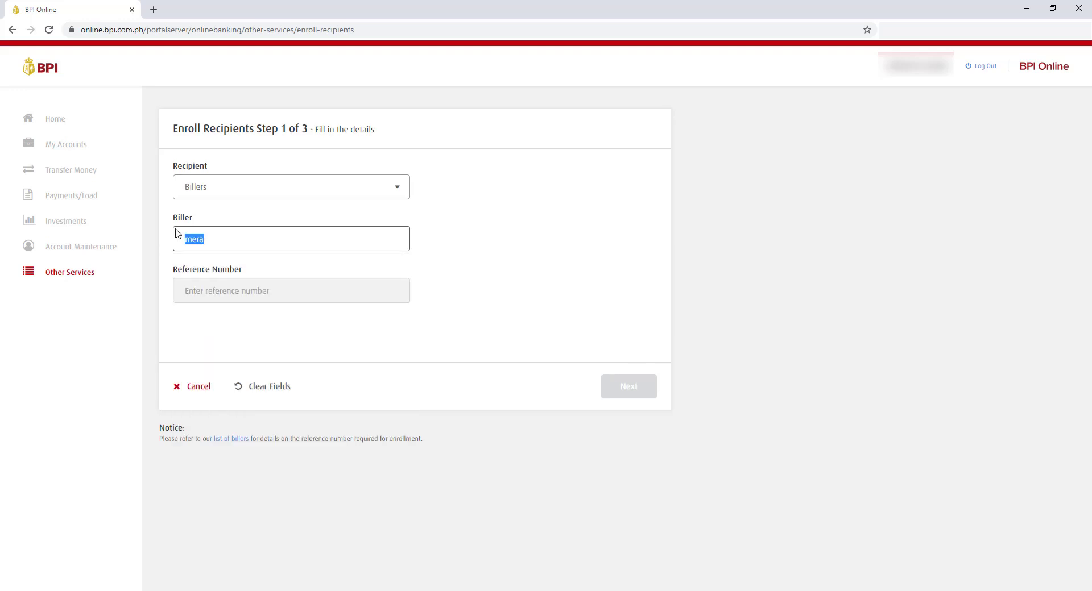
text(cignal)
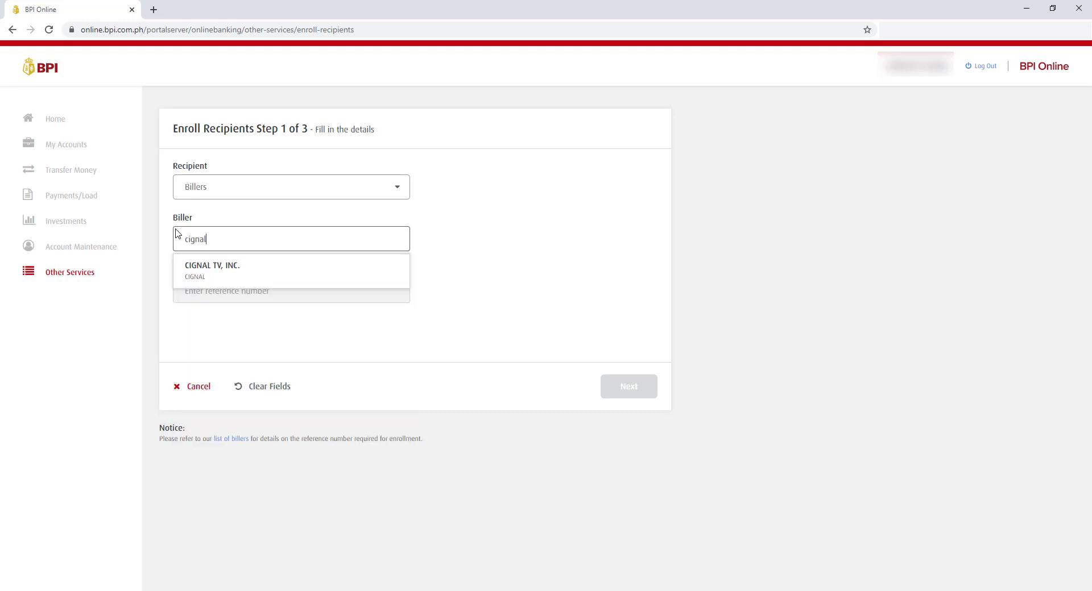
click(80, 196)
- Leave the recipient enrollment form and browse the Load Prepaid Phone and Load Other Prepaid forms
click(556, 336)
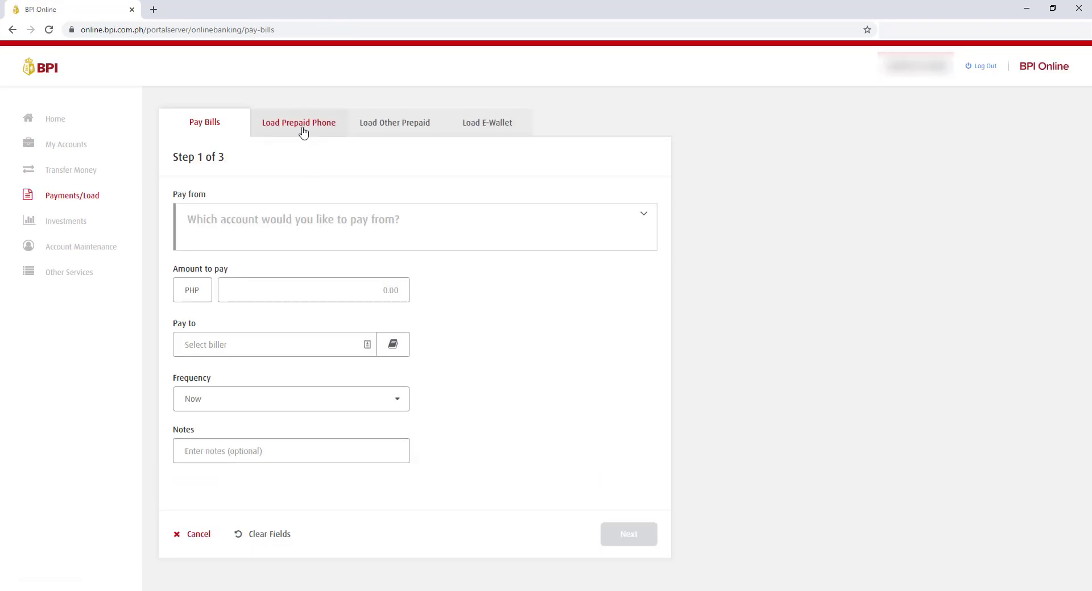
click(304, 130)
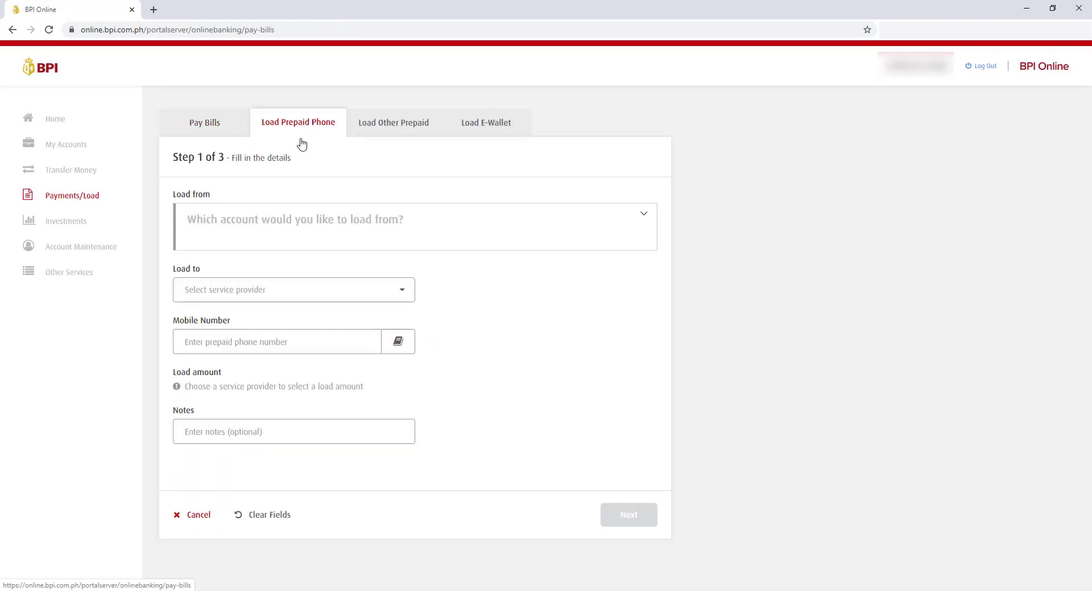
click(396, 136)
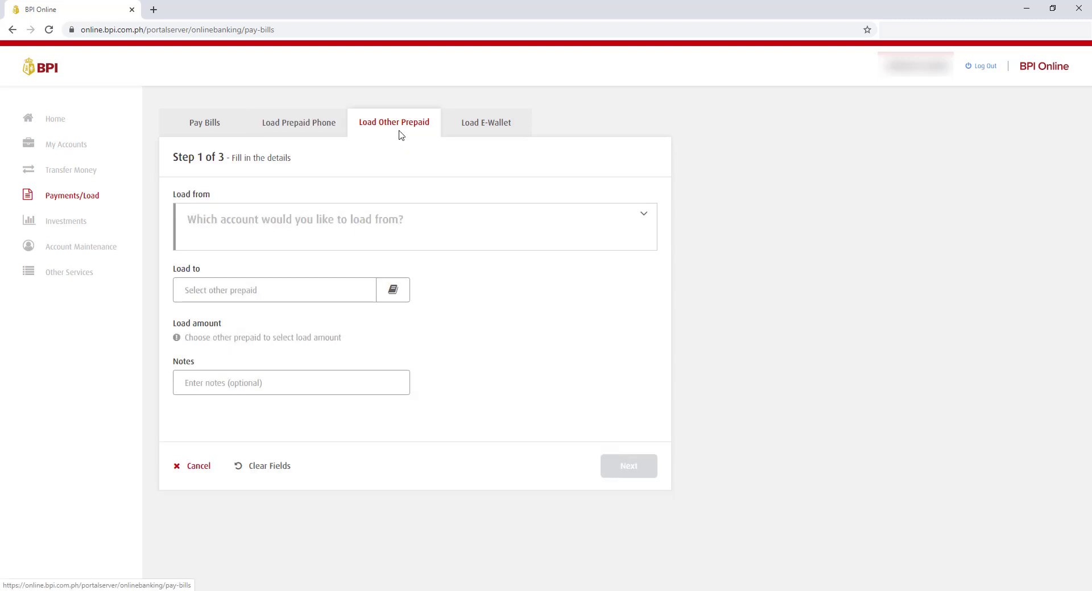
- Choose SAVINGS ACCOUNT as the load source, review the Load to services, then head to Load E-Wallet
click(403, 230)
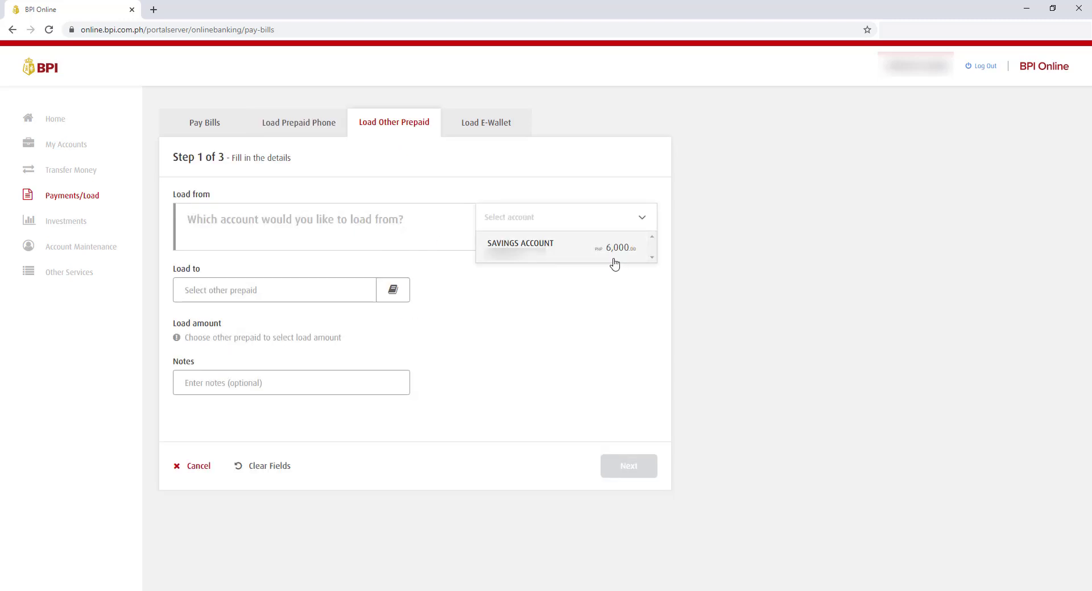
click(594, 263)
click(353, 292)
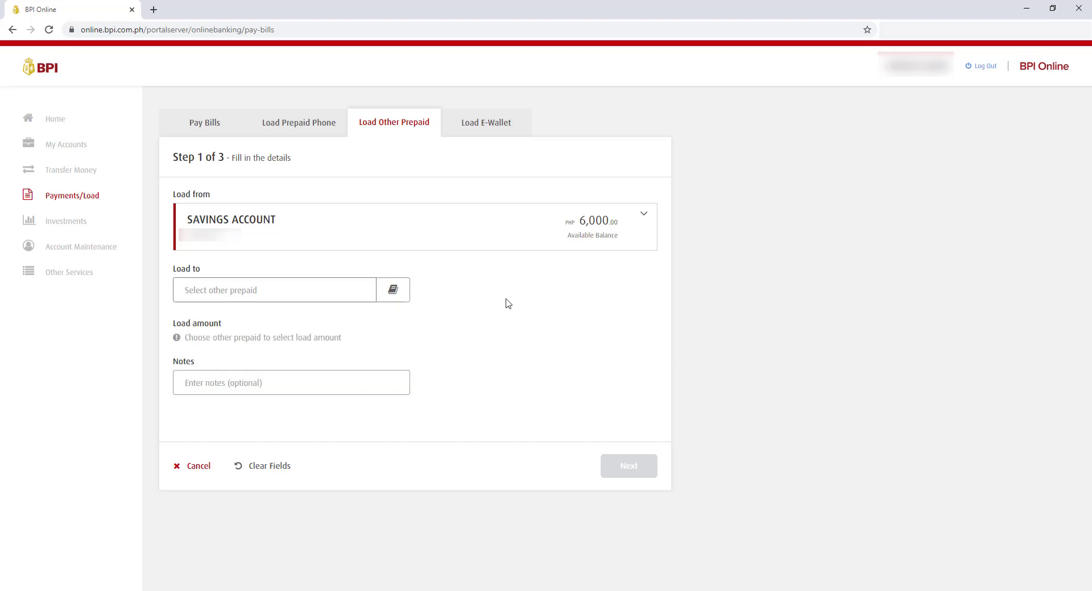
click(492, 135)
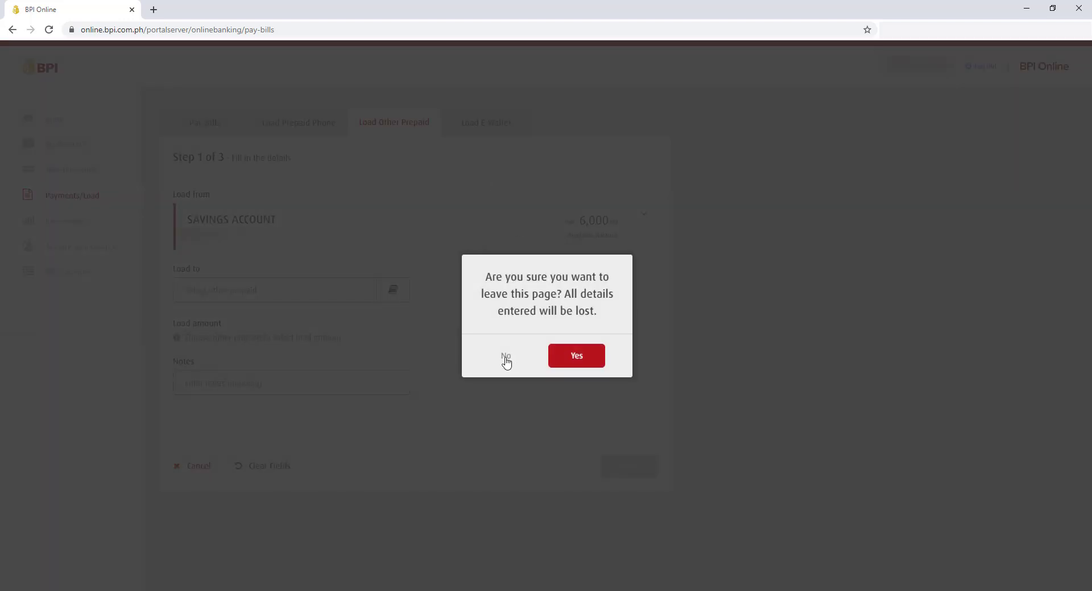
- View the Load E-Wallet form, then move to the Investments page, confirming leaving the form
click(571, 360)
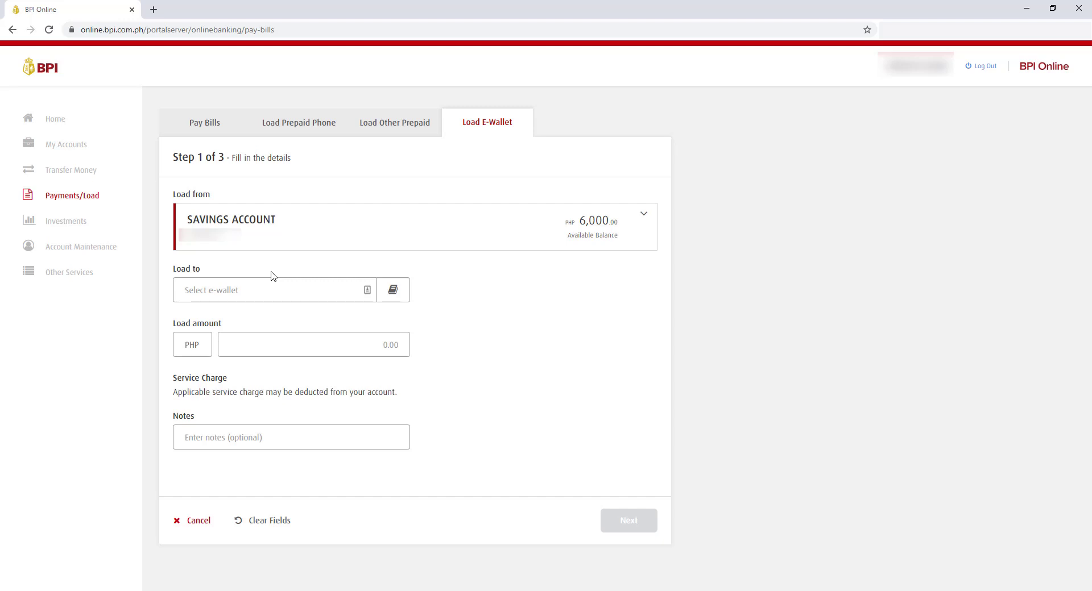
click(33, 224)
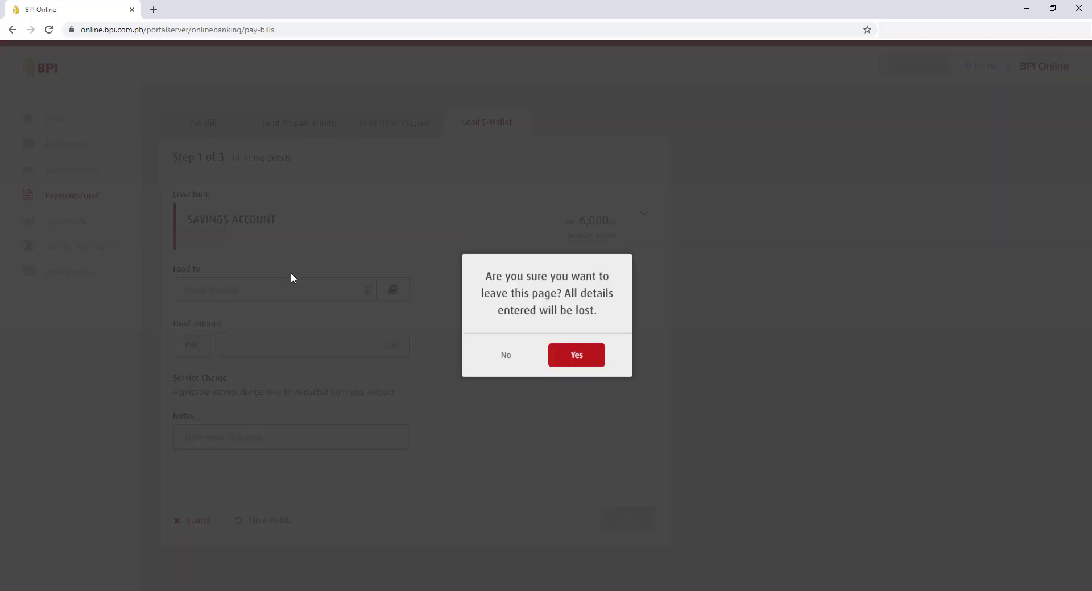
click(569, 360)
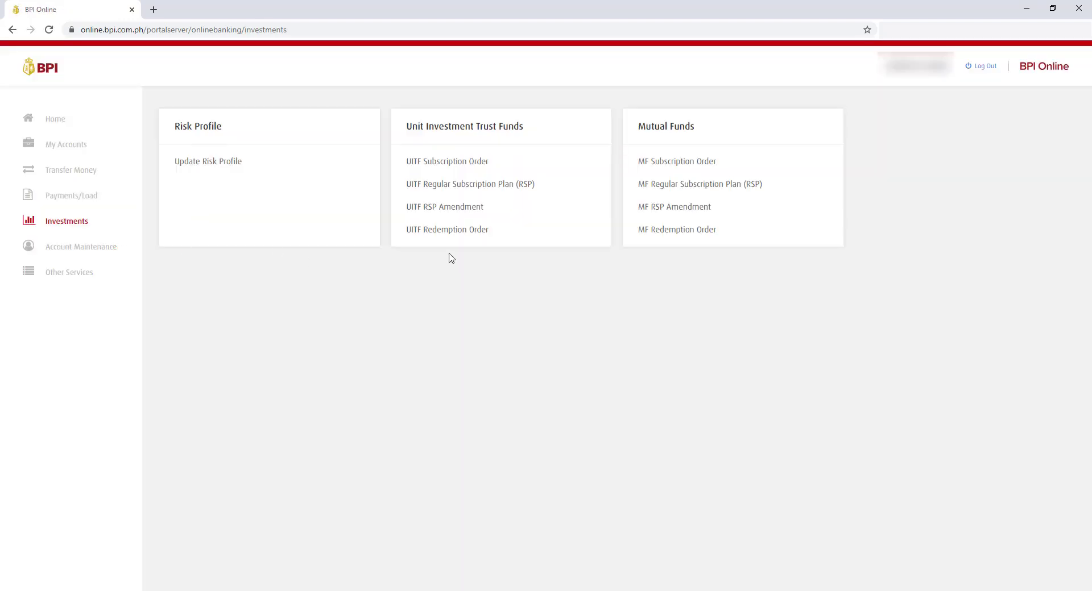